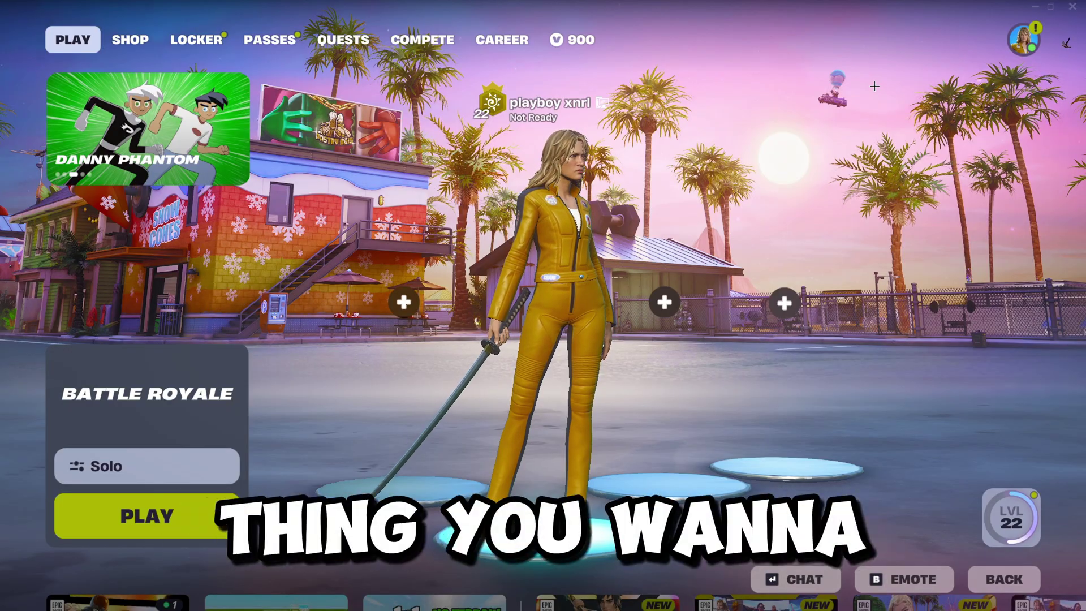
# - Run %localappdata% from the Win+R box to open the AppData\Local folder
pyautogui.press('super+r')
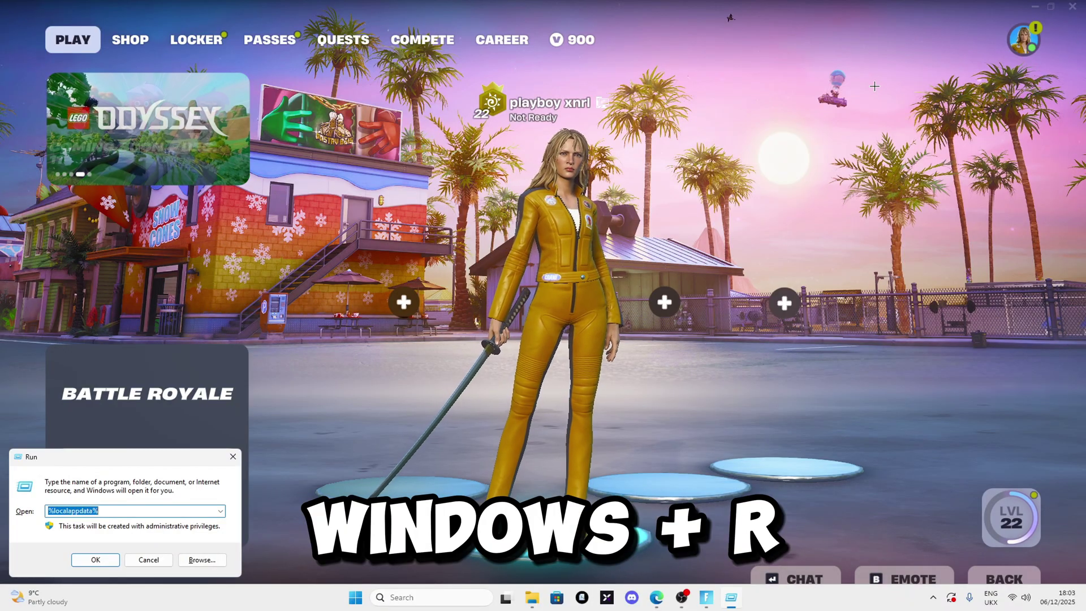
pyautogui.click(50, 511)
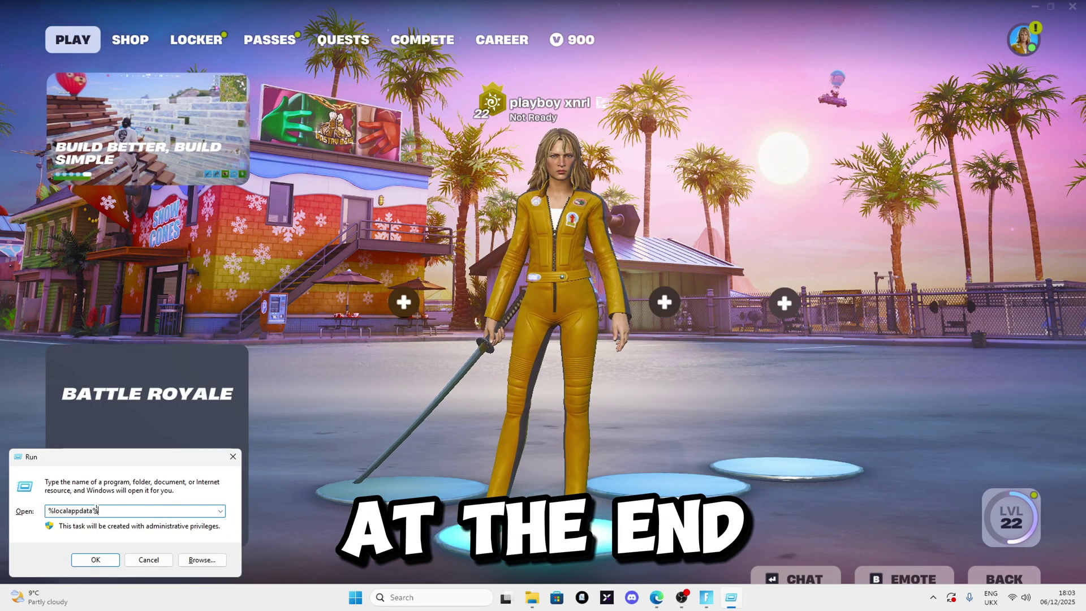
pyautogui.click(98, 559)
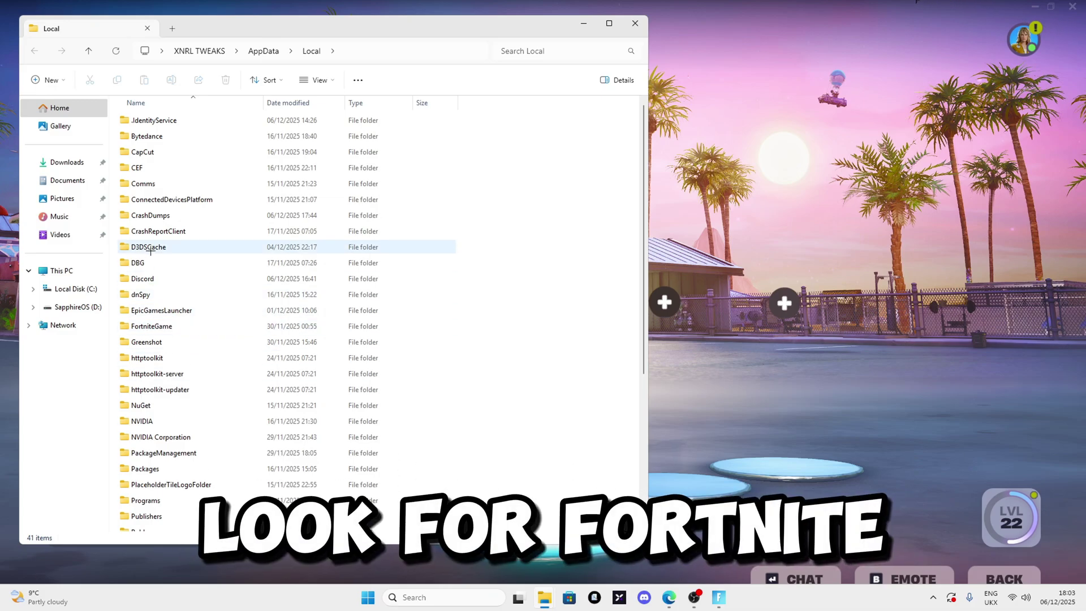
# - Navigate into FortniteGame > Saved > Config > WindowsClient
pyautogui.click(153, 327)
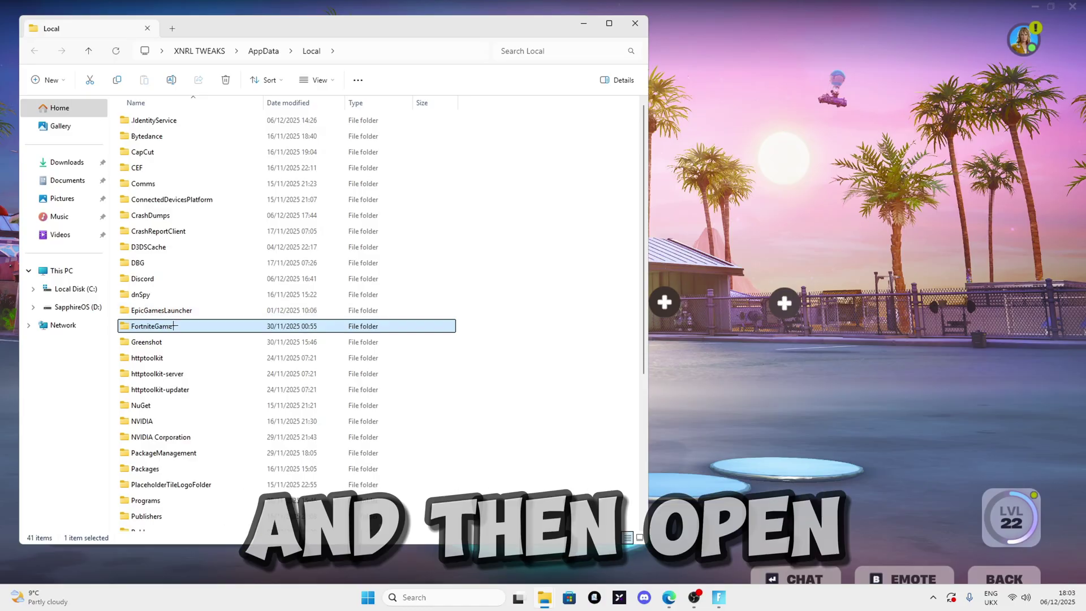
pyautogui.doubleClick(175, 326)
pyautogui.doubleClick(139, 136)
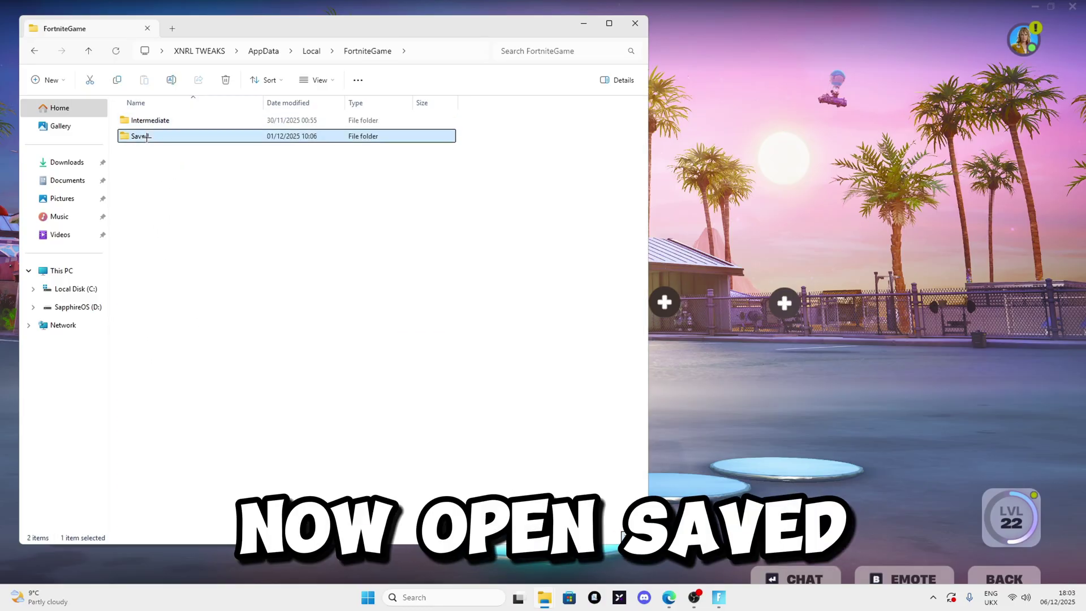
pyautogui.click(148, 136)
pyautogui.doubleClick(148, 137)
pyautogui.click(152, 135)
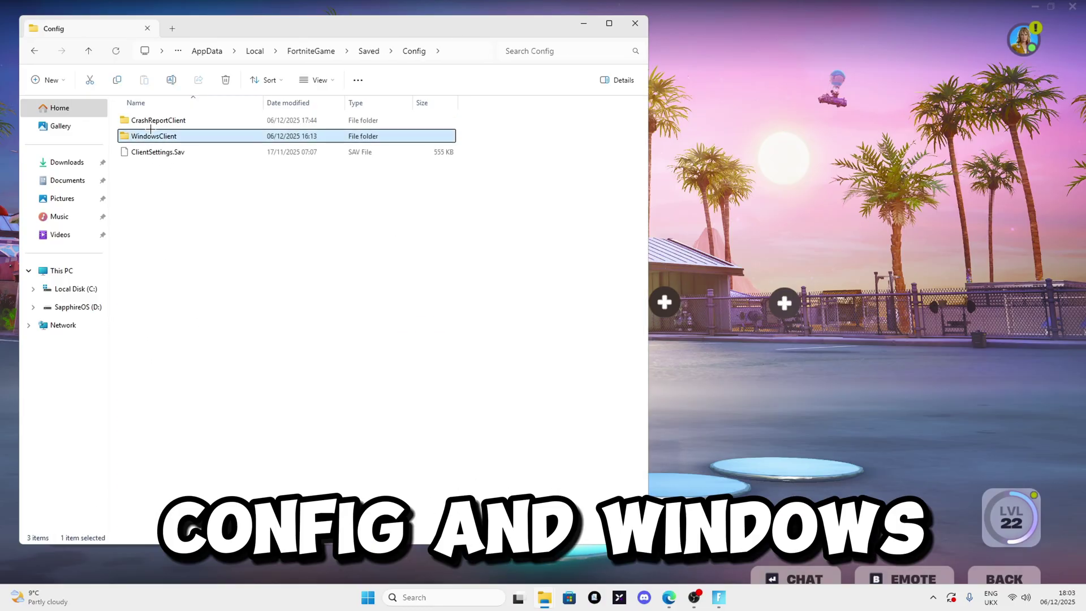
pyautogui.doubleClick(156, 135)
# - Check the Properties of GameUserSettings.ini, then close them
pyautogui.moveTo(452, 173); pyautogui.dragTo(195, 109)
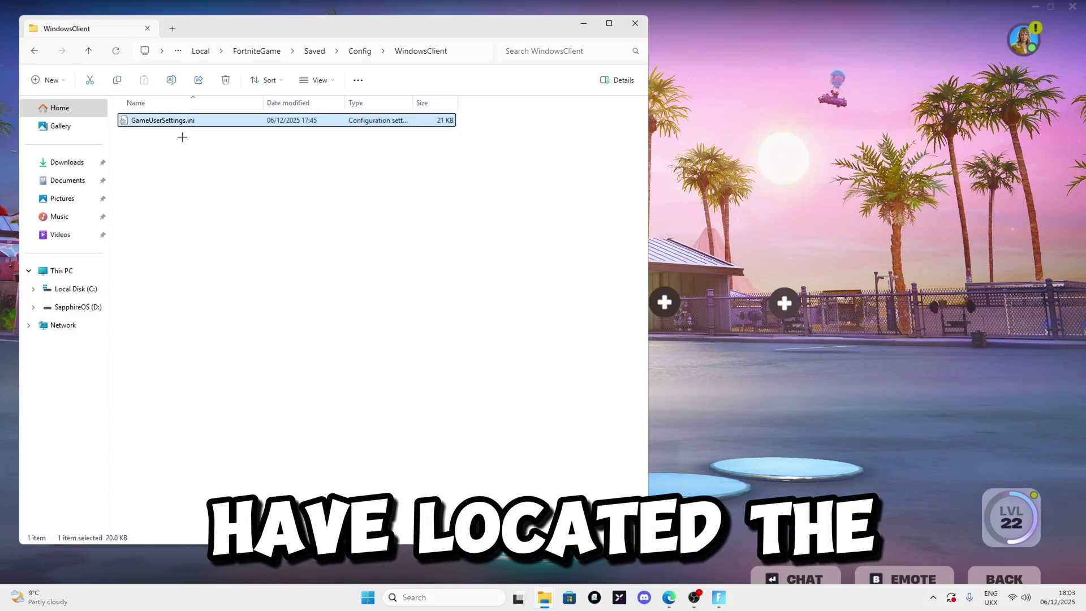
pyautogui.click(187, 124)
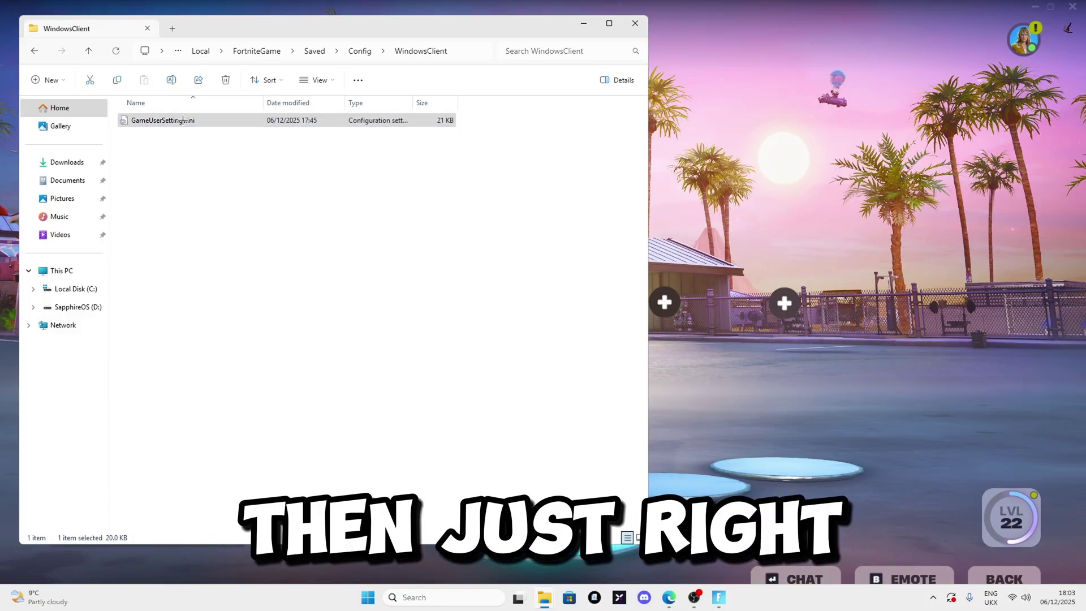
pyautogui.rightClick(188, 122)
pyautogui.click(227, 271)
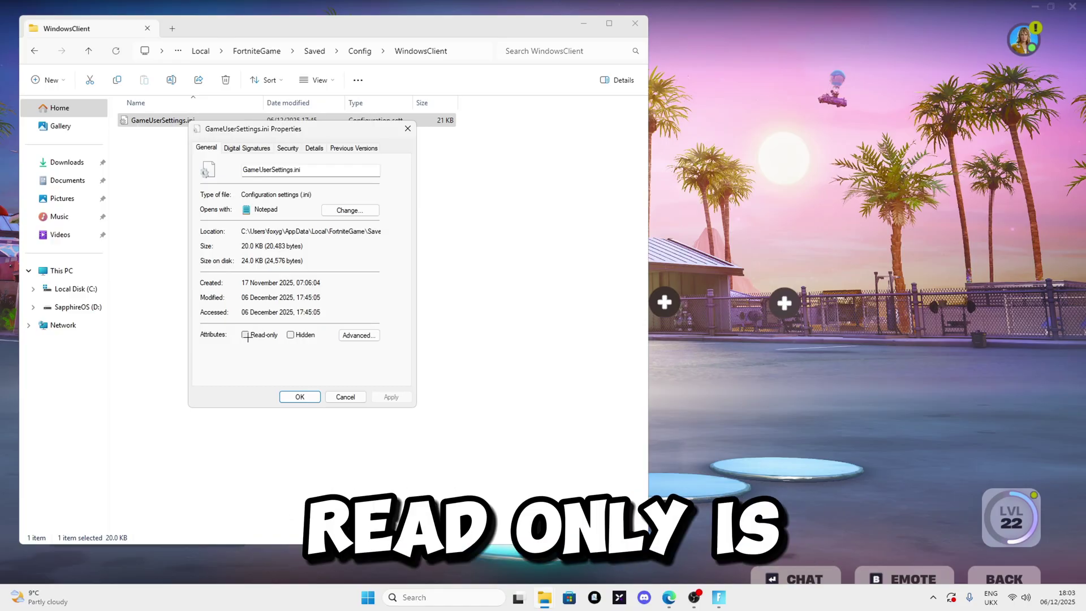
pyautogui.click(299, 398)
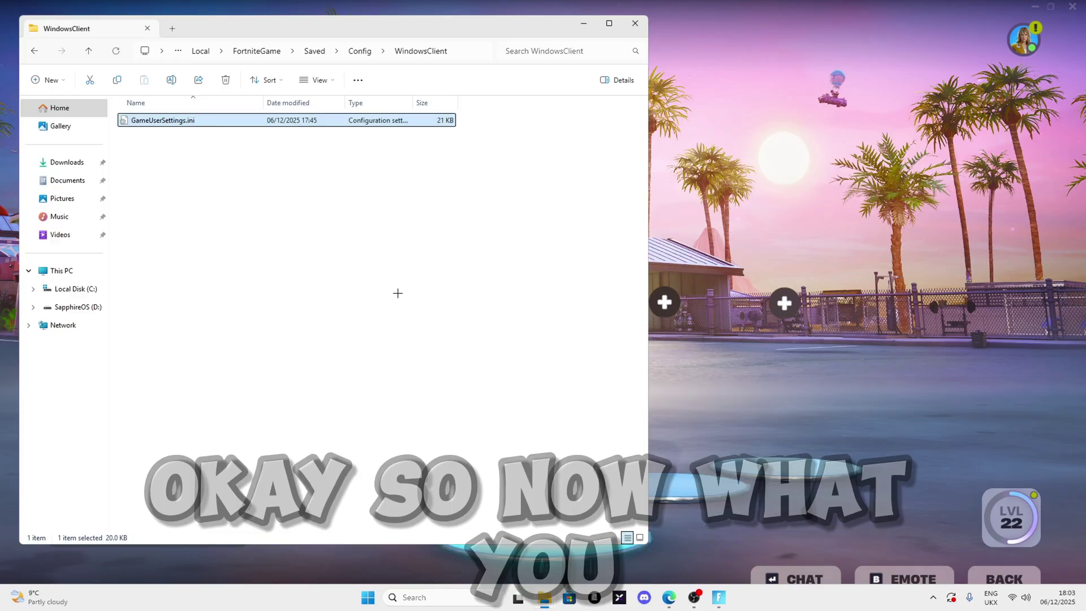
# - Open GameUserSettings.ini in Notepad and look over the bShowGrass and bMotionBlur lines
pyautogui.doubleClick(194, 120)
pyautogui.doubleClick(83, 421)
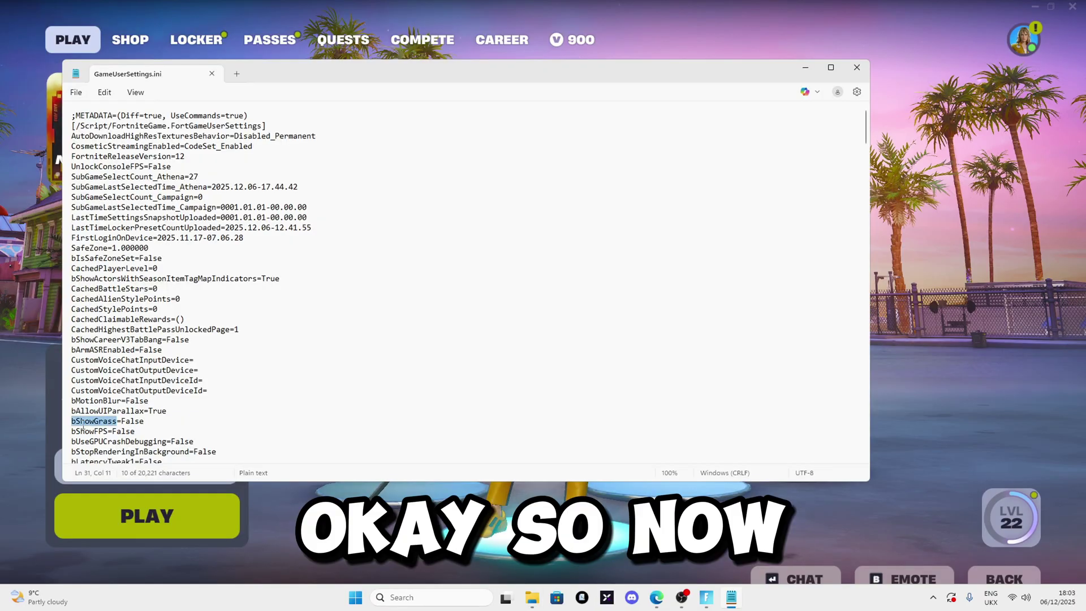
pyautogui.click(154, 425)
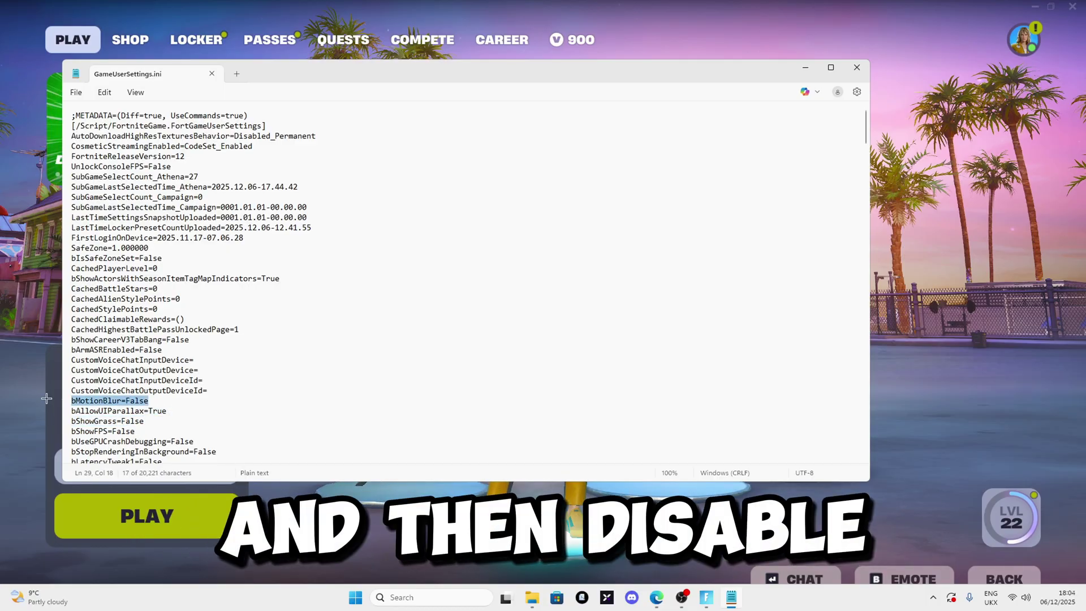
pyautogui.click(195, 402)
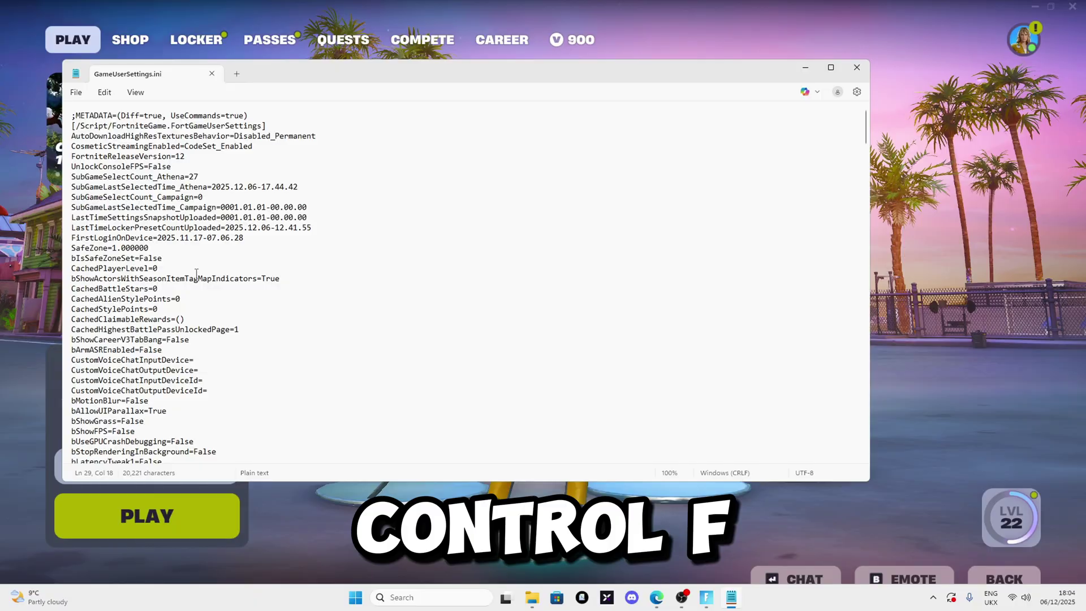
# - Search the file for 'mouse' to find bDisableMouseAcceleration=False
pyautogui.hotkey('ctrl', 'f')
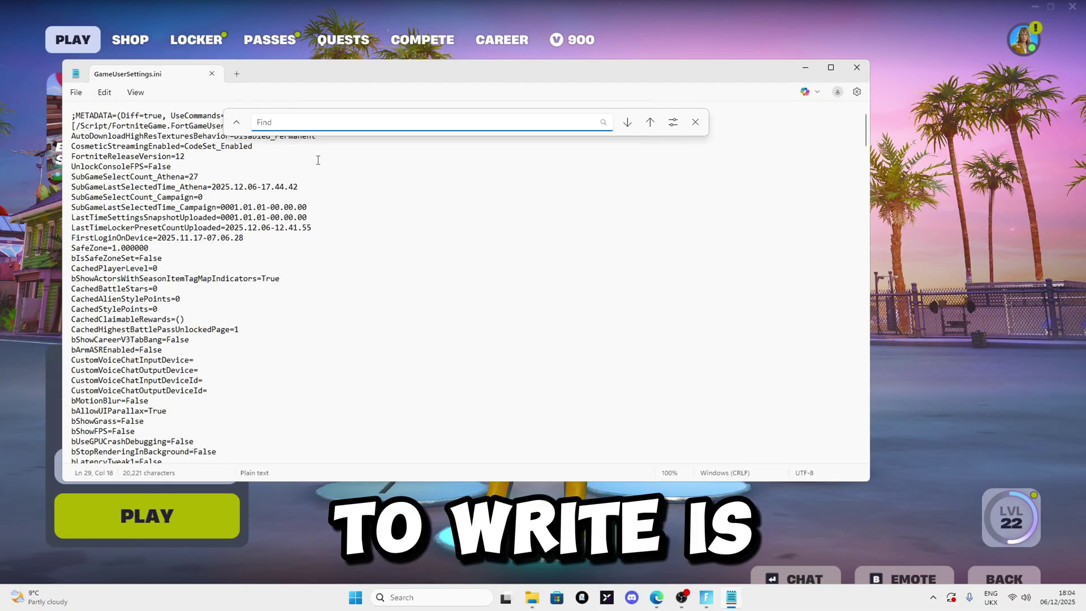
pyautogui.write('mouse')
pyautogui.press('Return')
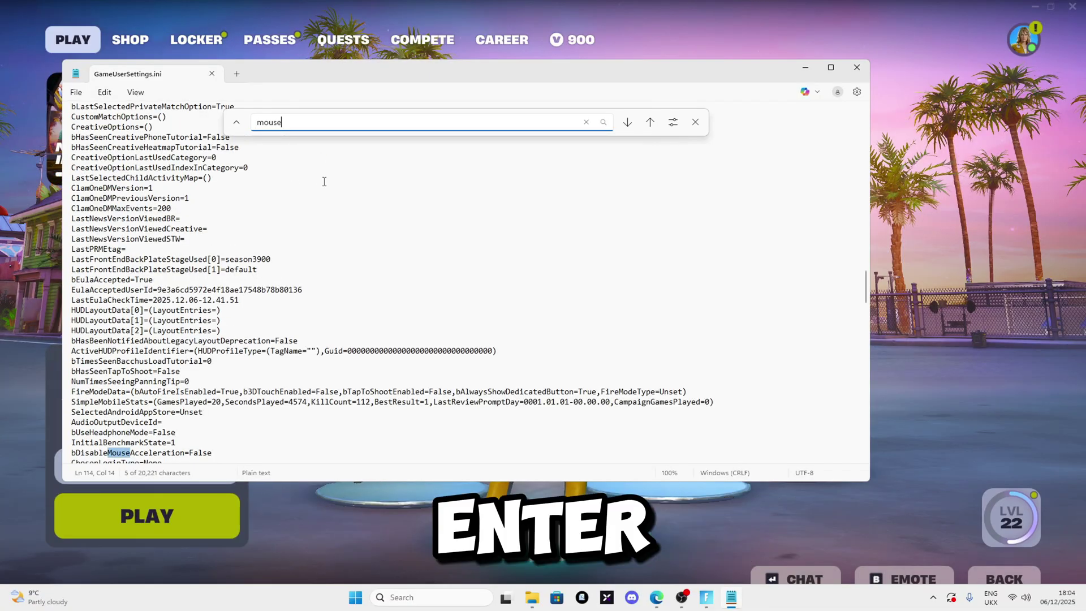
pyautogui.scroll(-2, 324, 181)
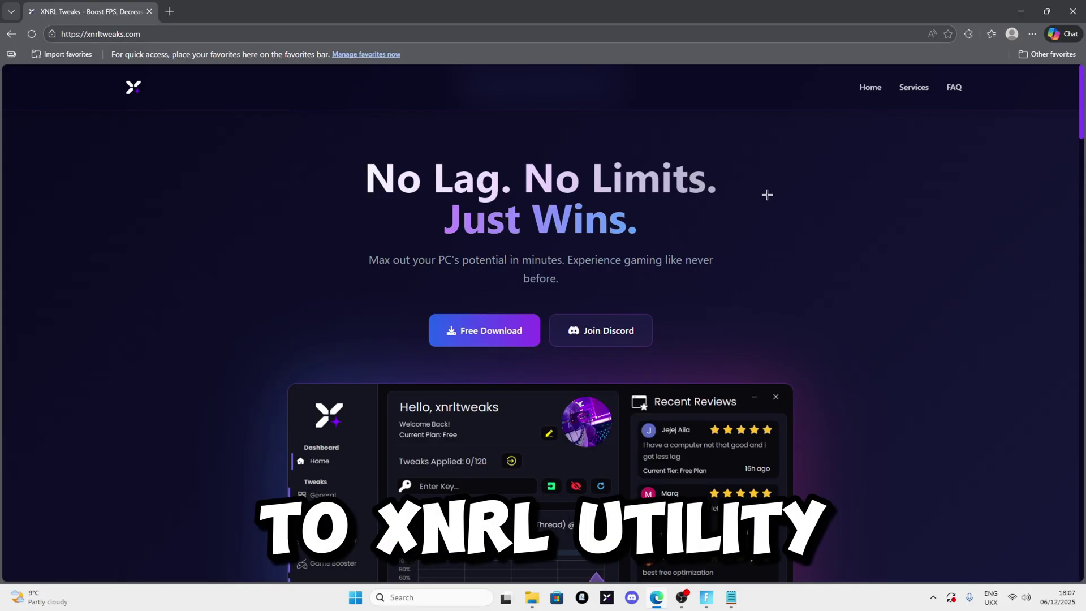
pyautogui.scroll(-3, 246, 195)
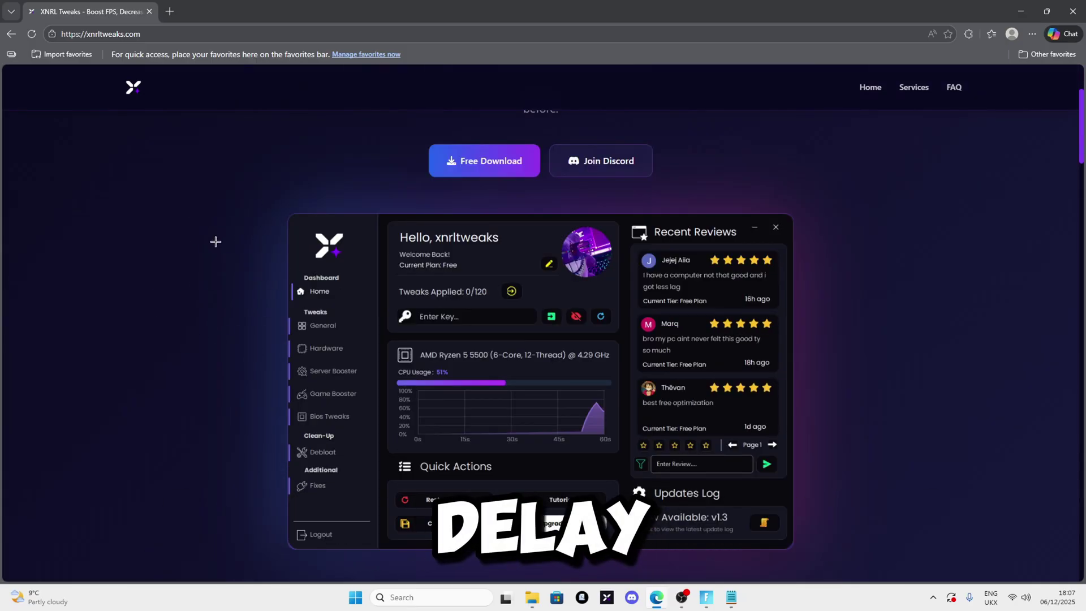
pyautogui.scroll(2, 215, 240)
pyautogui.scroll(-4, 186, 260)
pyautogui.scroll(1, 170, 249)
pyautogui.scroll(-10, 492, 351)
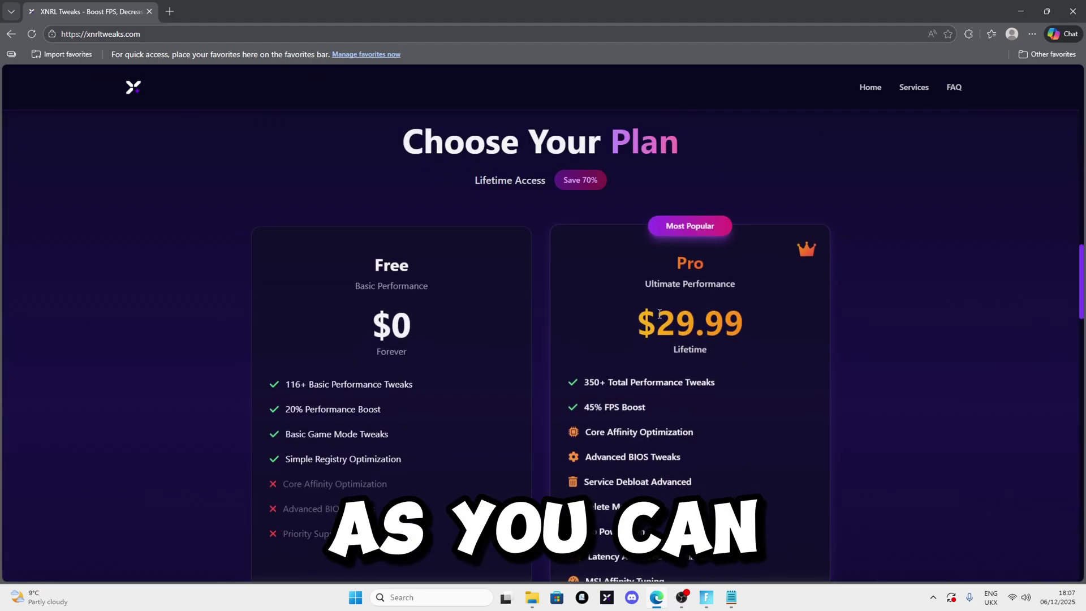
pyautogui.scroll(12, 625, 359)
pyautogui.scroll(-8, 512, 334)
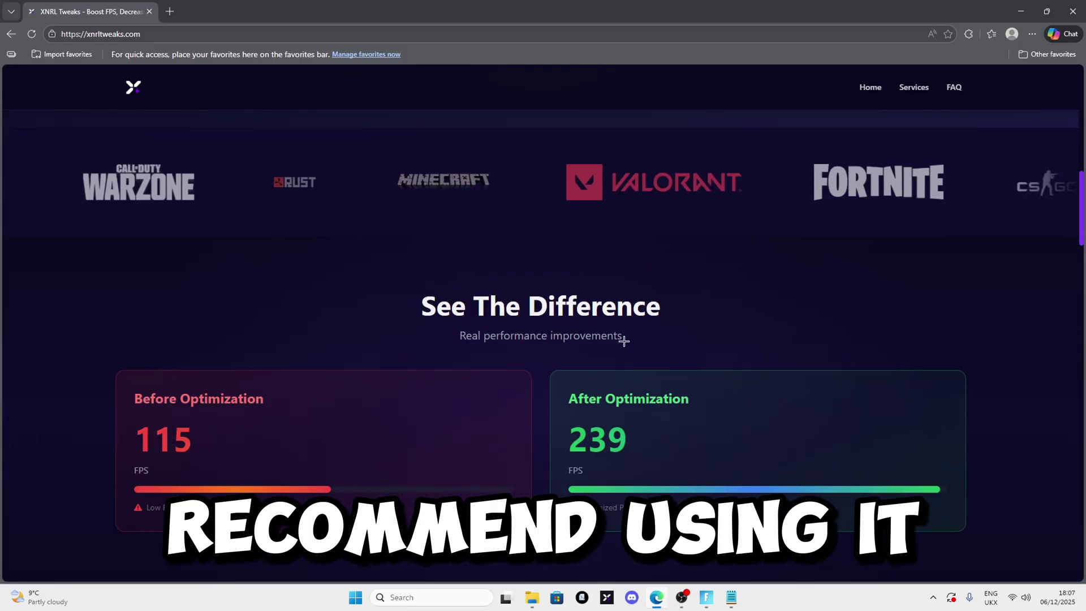
pyautogui.scroll(8, 625, 341)
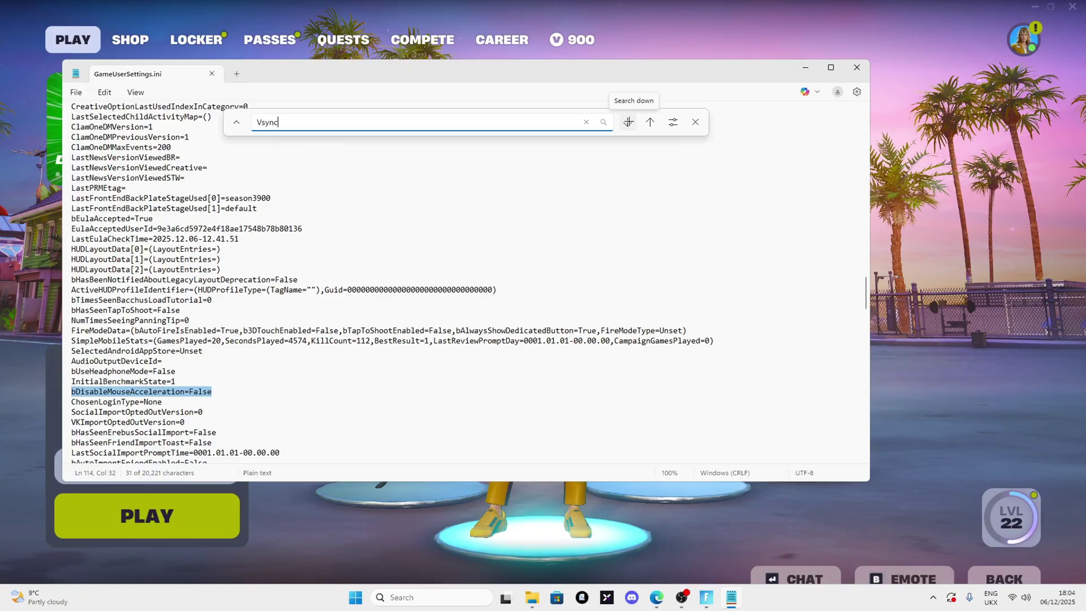
# - Find the next Vsync match to reach bUseVSync=False
pyautogui.click(627, 122)
pyautogui.scroll(-2, 118, 398)
pyautogui.doubleClick(92, 390)
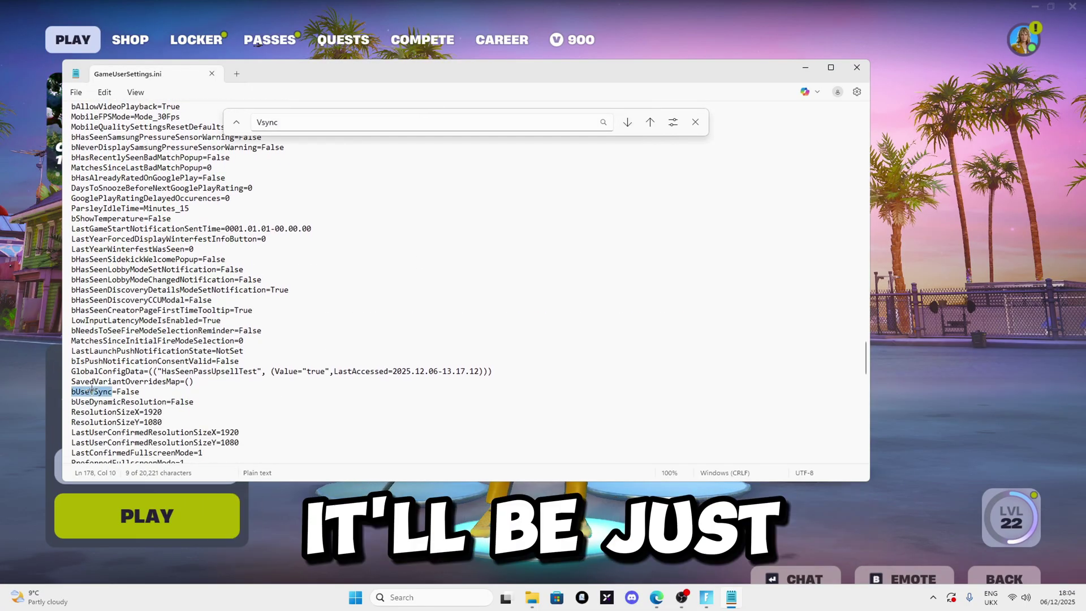
pyautogui.click(136, 389)
# - Highlight the ResolutionSizeX/Y=1920x1080 and DesiredScreen width and height lines
pyautogui.scroll(-4, 190, 299)
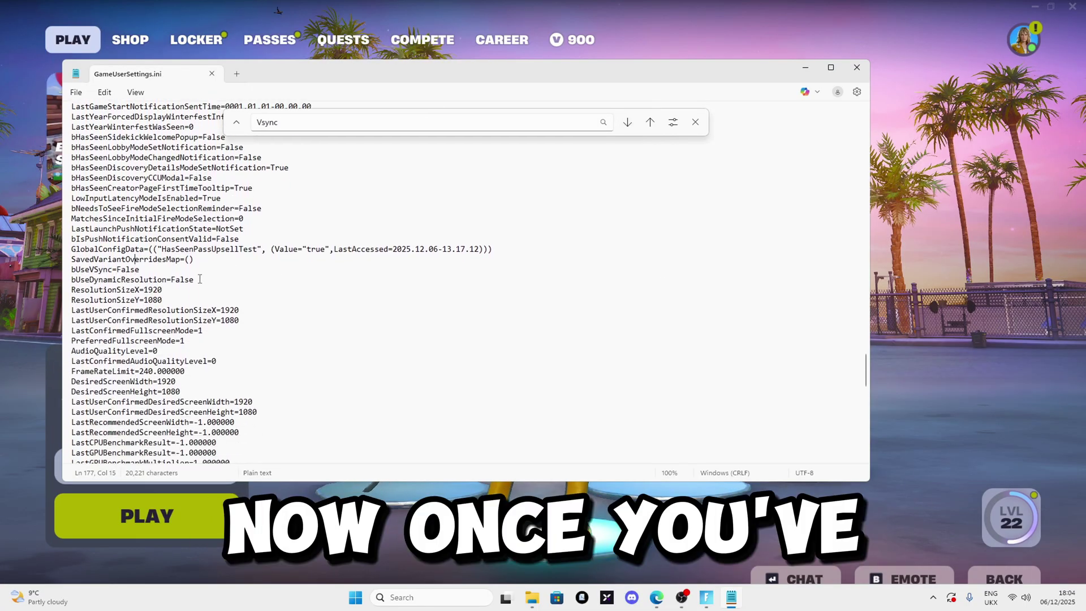
pyautogui.moveTo(191, 300); pyautogui.dragTo(68, 290)
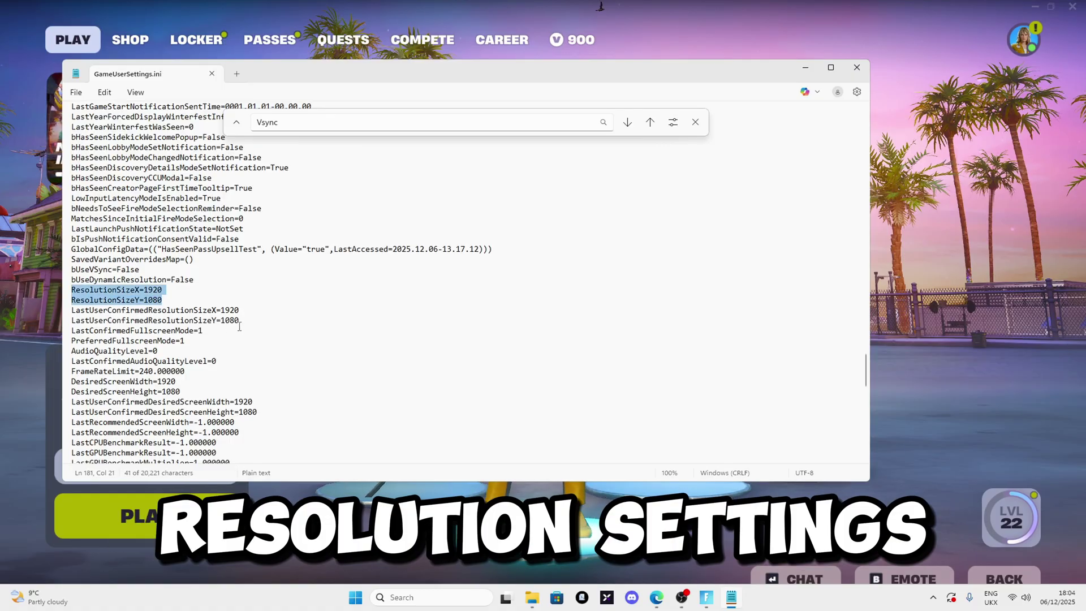
pyautogui.moveTo(241, 320); pyautogui.dragTo(67, 290)
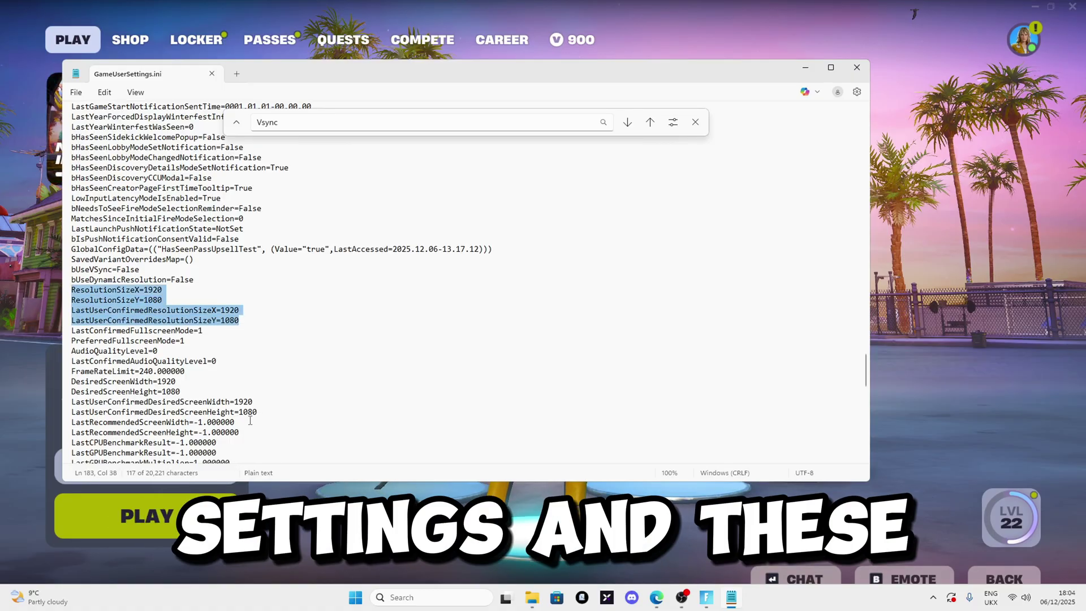
pyautogui.moveTo(257, 412); pyautogui.dragTo(53, 395)
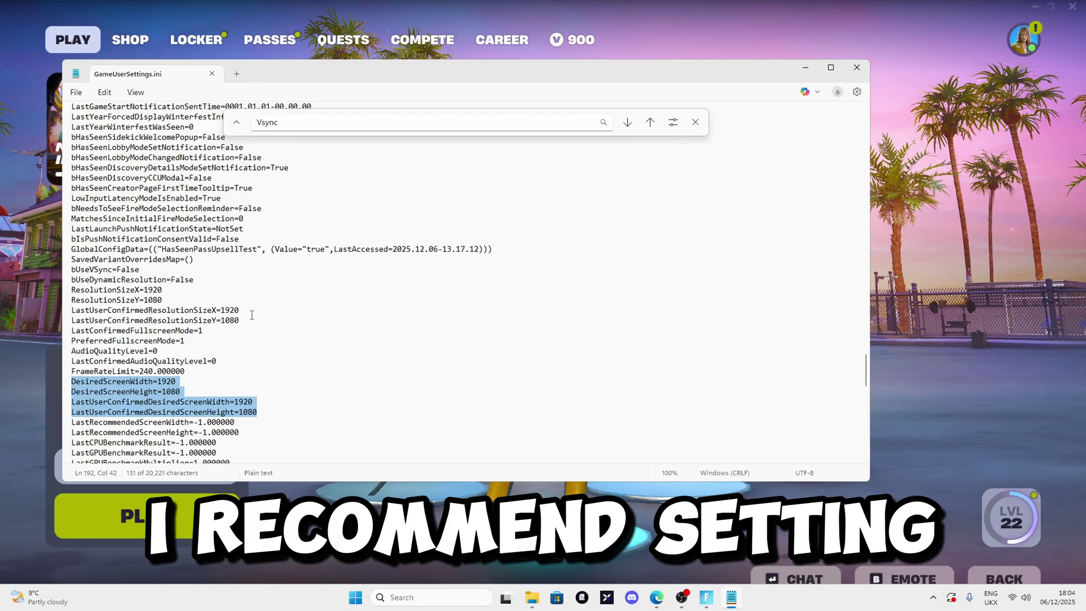
pyautogui.moveTo(252, 315); pyautogui.dragTo(67, 290)
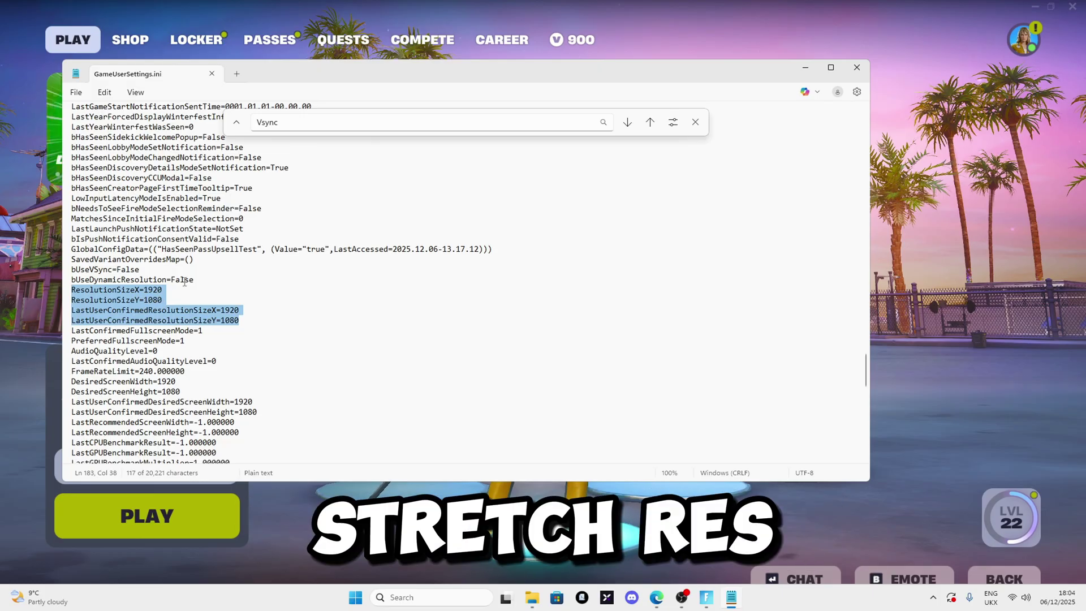
# - Set PreferredFullscreenMode to 1, just above FrameRateLimit=240.000000
pyautogui.scroll(-1, 195, 313)
pyautogui.scroll(-2, 195, 313)
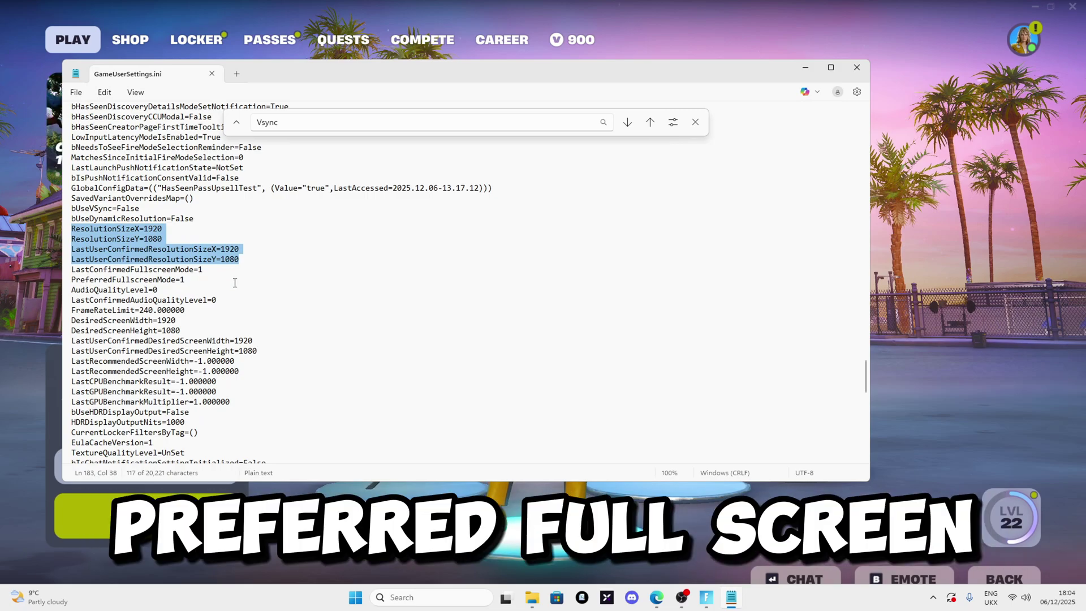
pyautogui.click(193, 279)
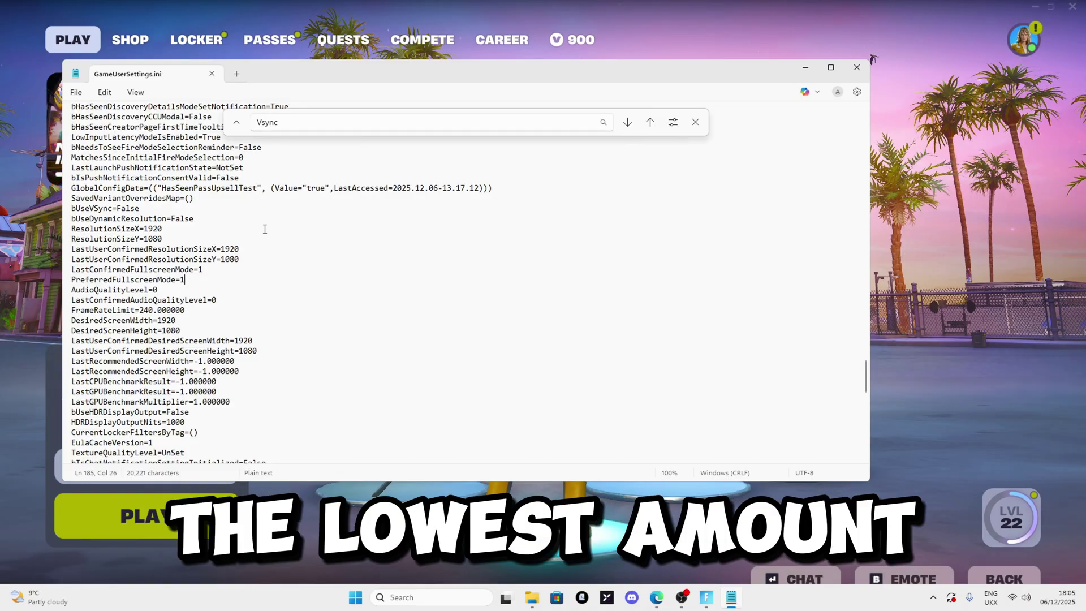
pyautogui.press('BackSpace')
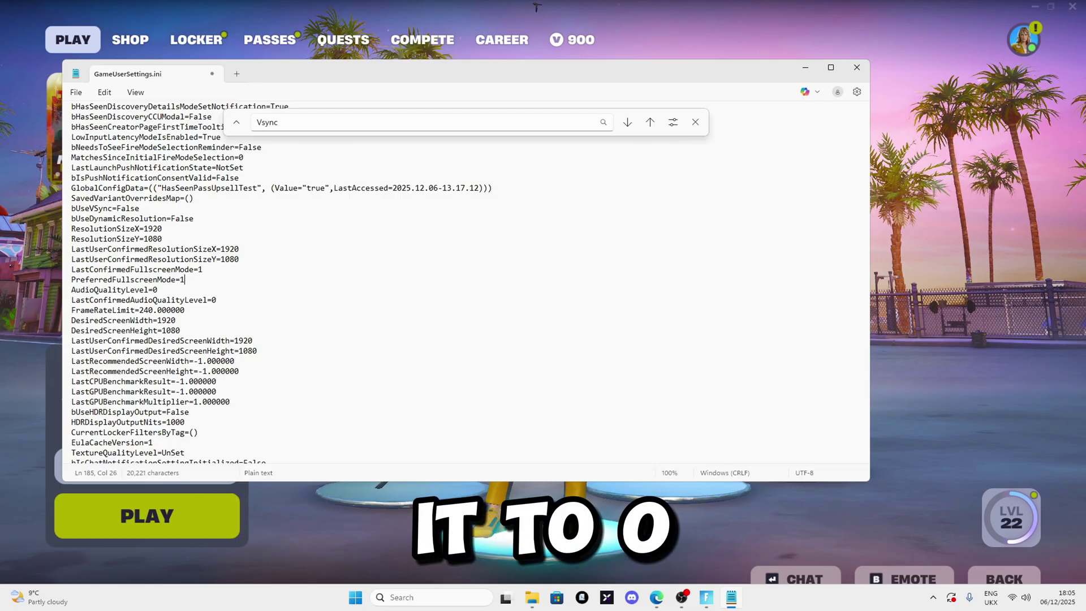
pyautogui.write('0')
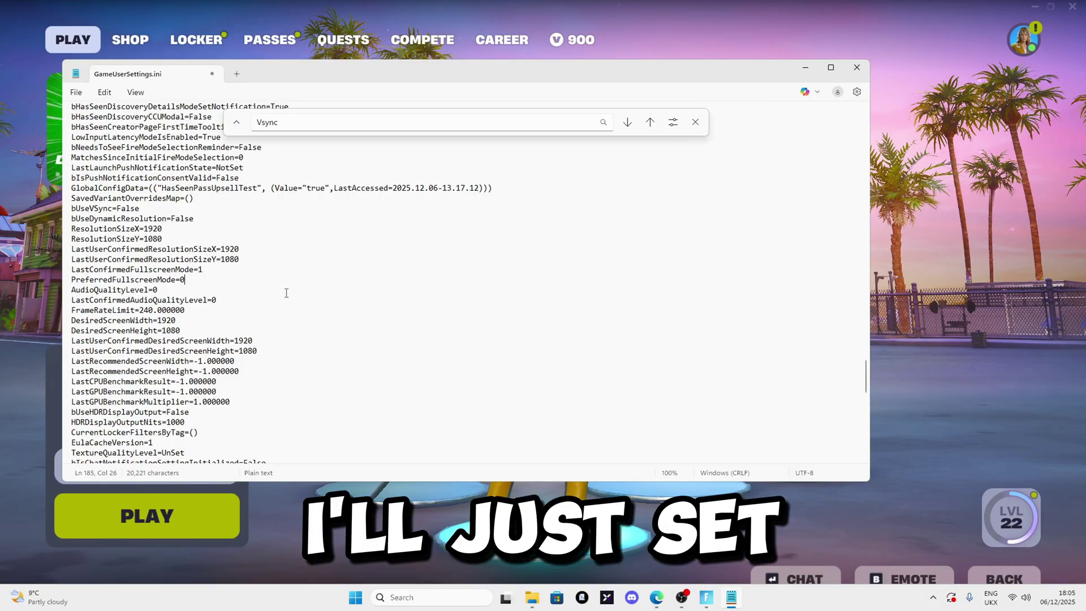
pyautogui.press('BackSpace')
pyautogui.write('1')
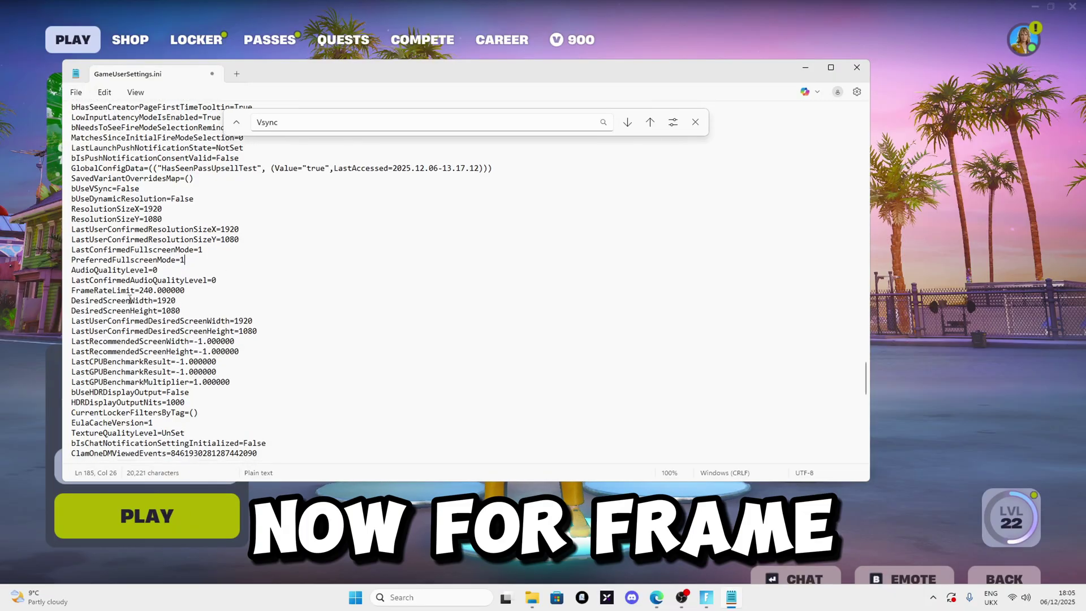
pyautogui.scroll(-1, 228, 295)
pyautogui.moveTo(72, 280); pyautogui.dragTo(135, 279)
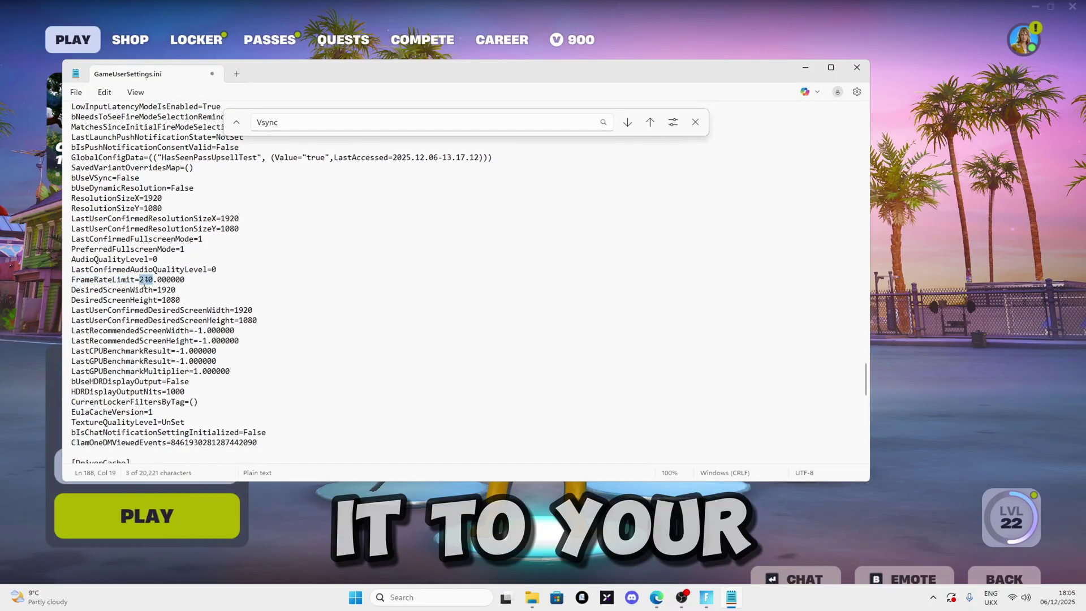
pyautogui.click(219, 279)
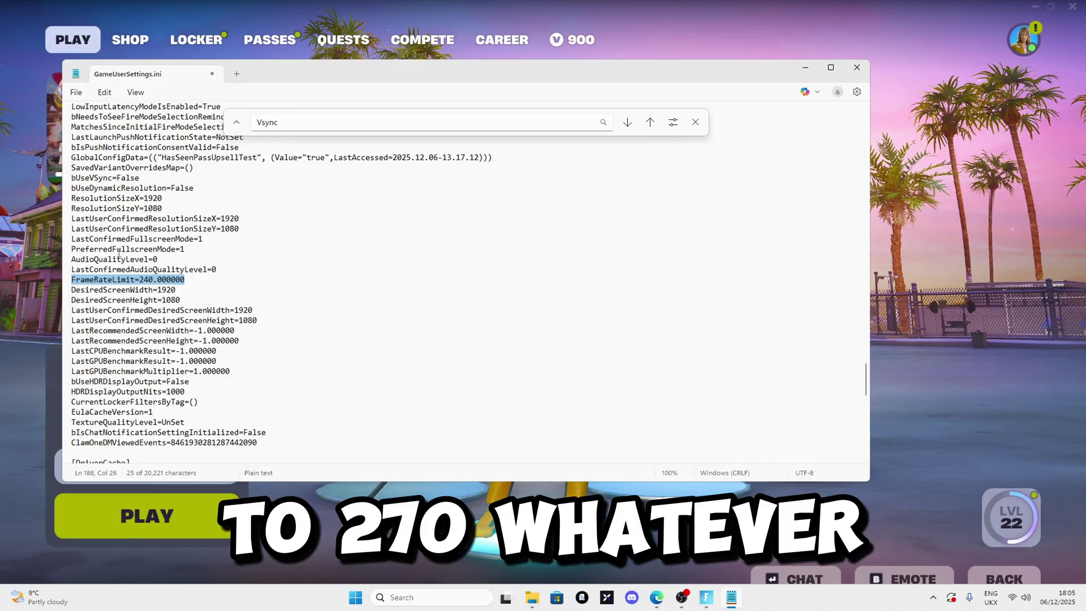
pyautogui.click(148, 279)
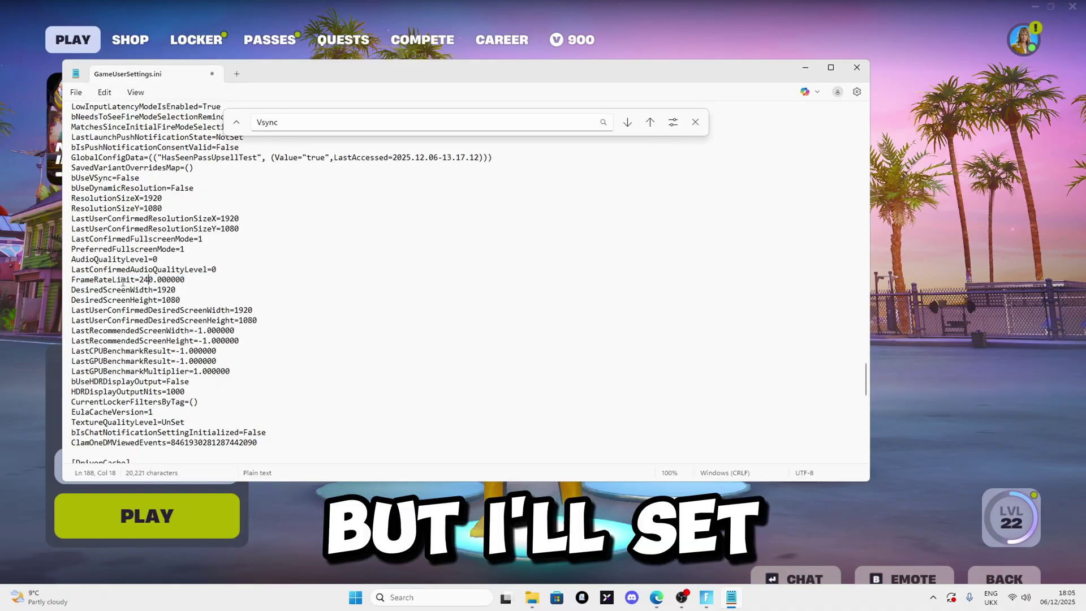
pyautogui.scroll(-4, 159, 301)
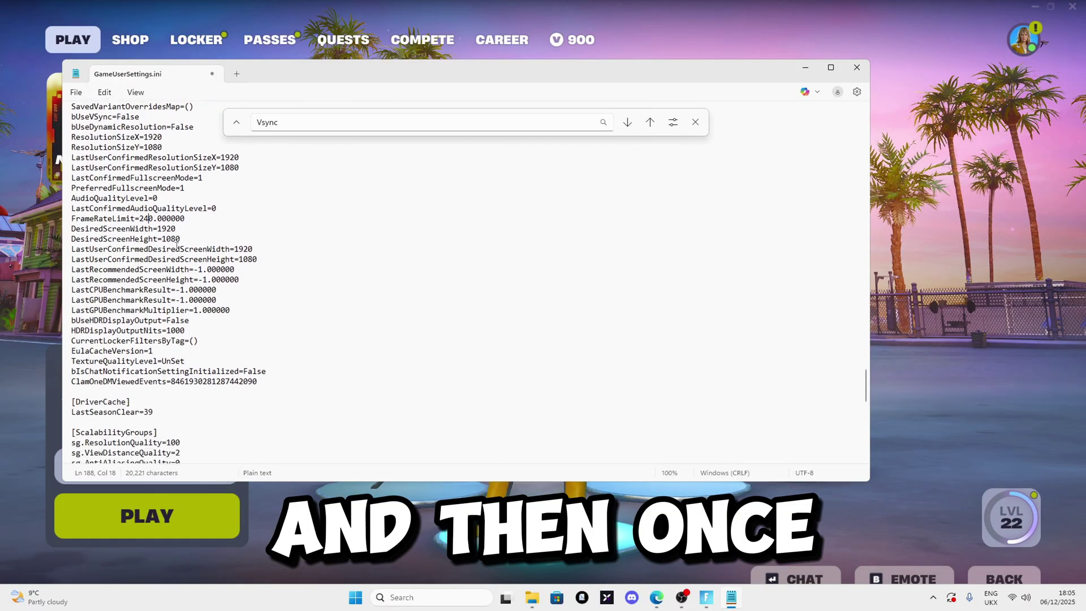
pyautogui.scroll(-3, 152, 234)
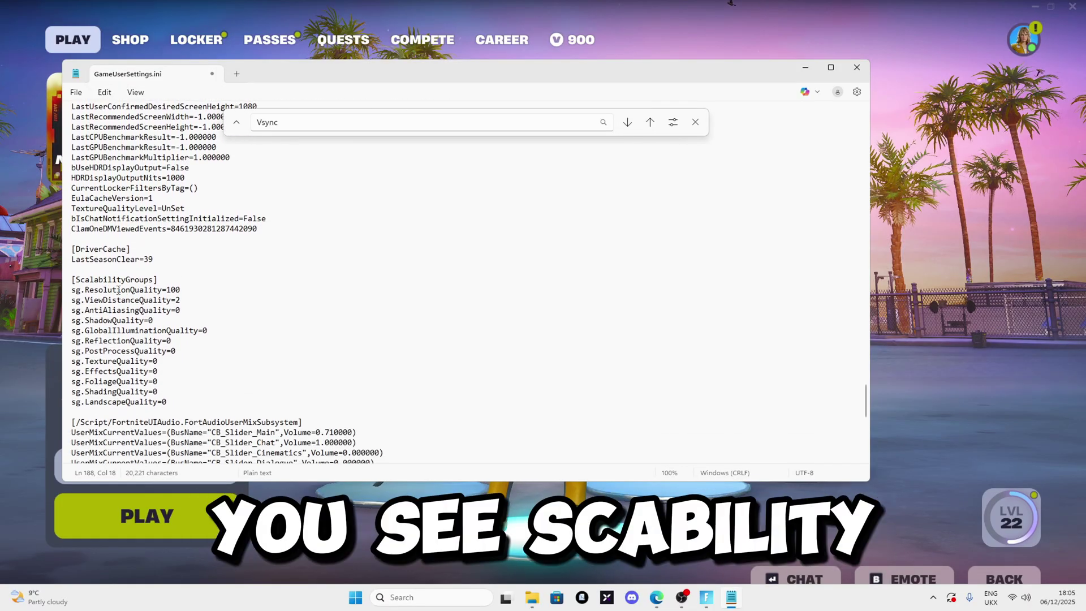
pyautogui.doubleClick(113, 279)
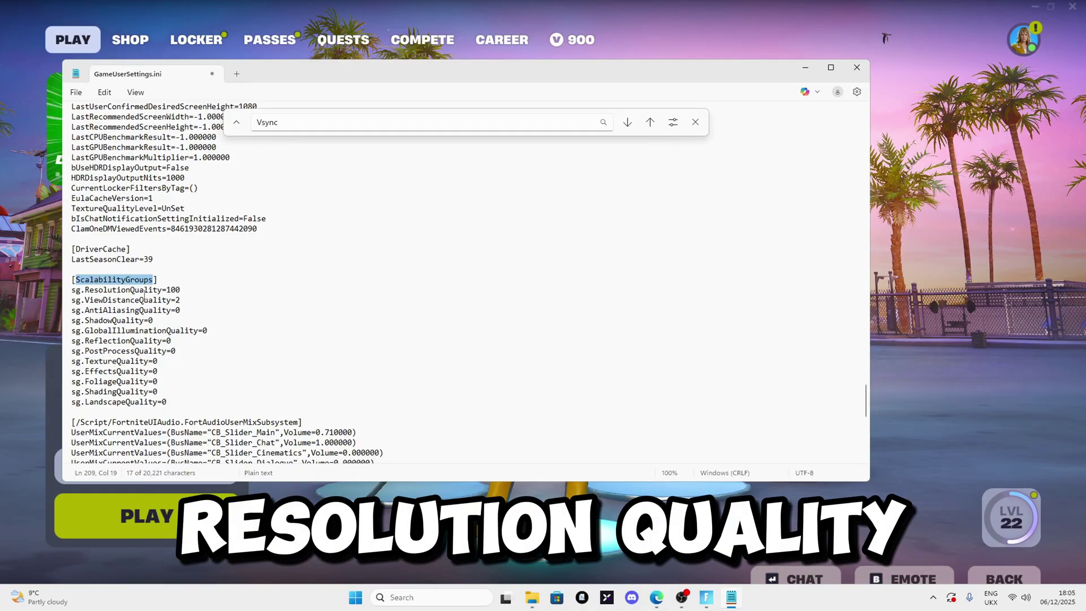
pyautogui.click(175, 290)
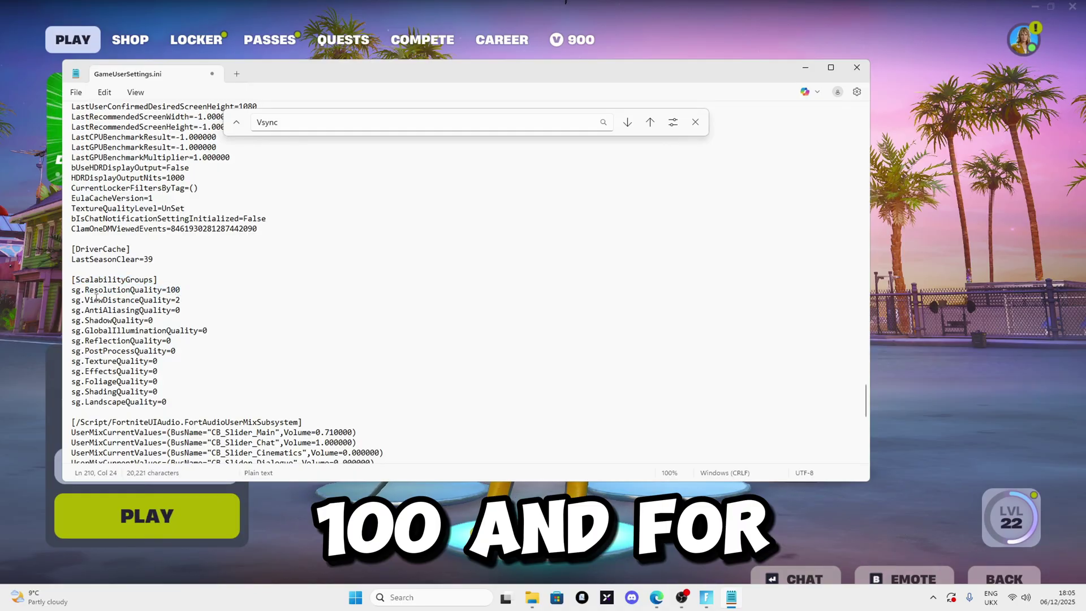
pyautogui.doubleClick(190, 300)
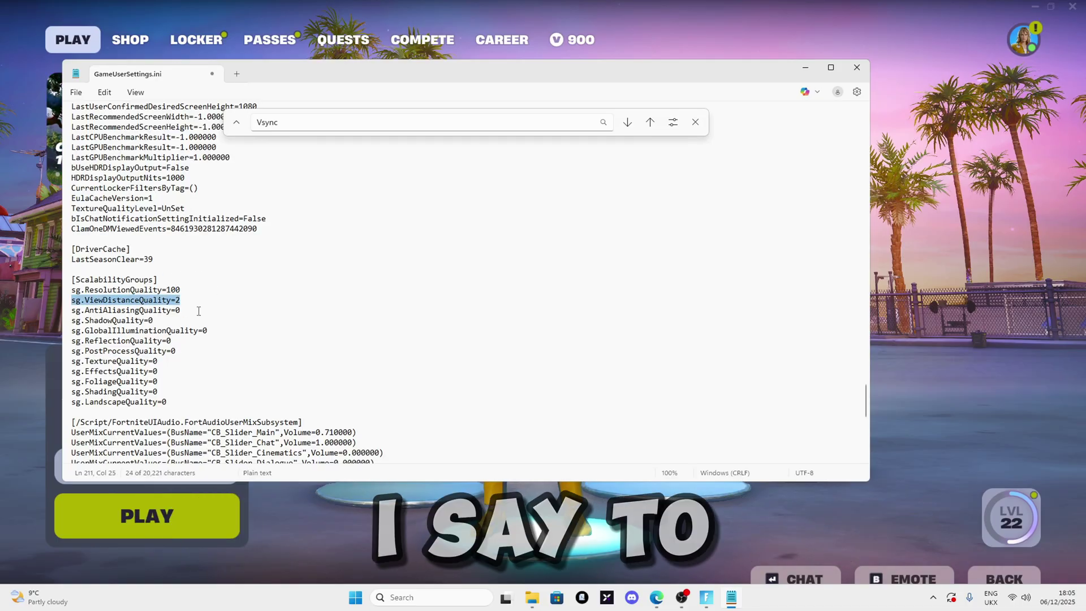
pyautogui.click(206, 301)
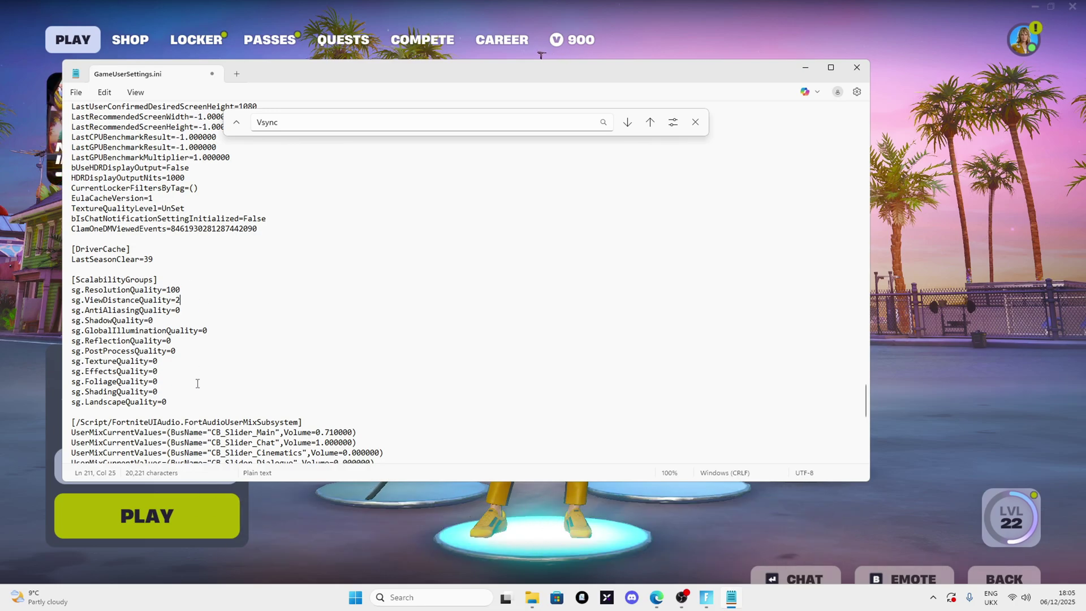
pyautogui.moveTo(167, 402); pyautogui.dragTo(53, 312)
pyautogui.moveTo(168, 401); pyautogui.dragTo(71, 310)
pyautogui.click(148, 332)
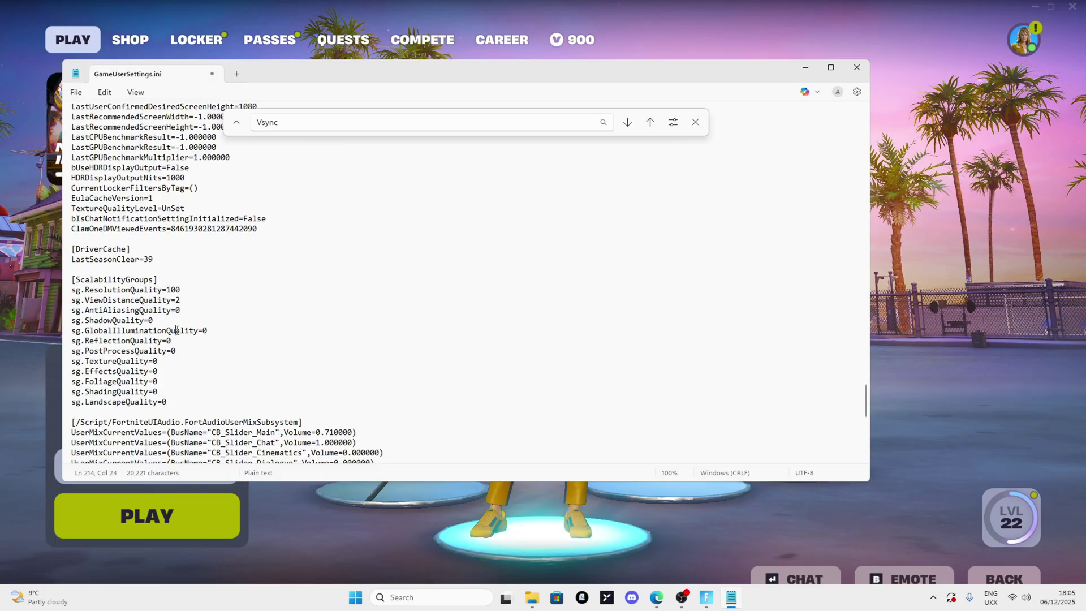
pyautogui.moveTo(182, 300); pyautogui.dragTo(87, 306)
pyautogui.click(197, 294)
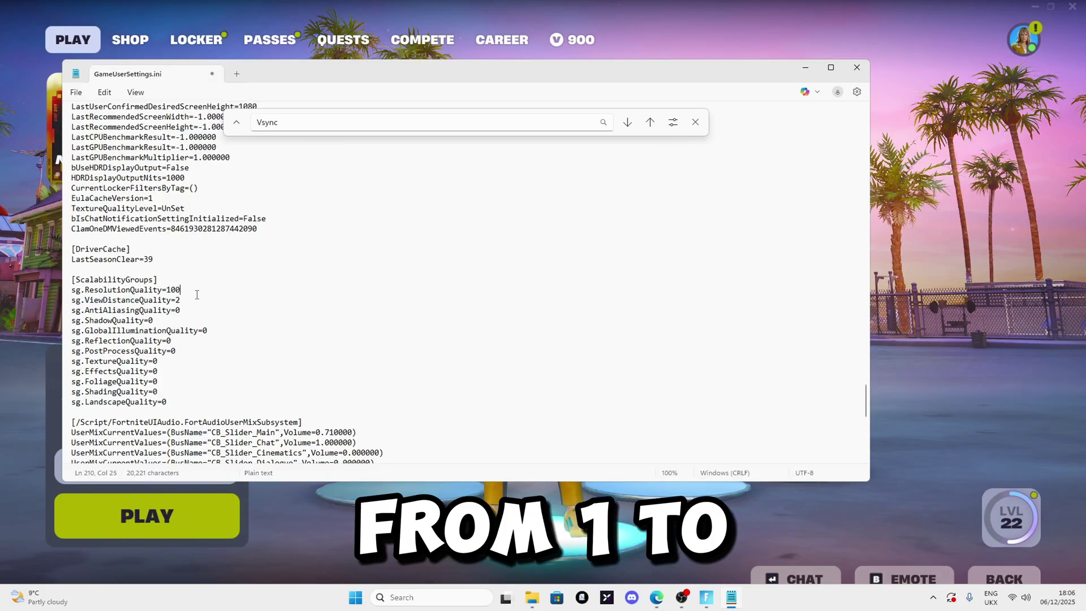
pyautogui.scroll(-3, 213, 268)
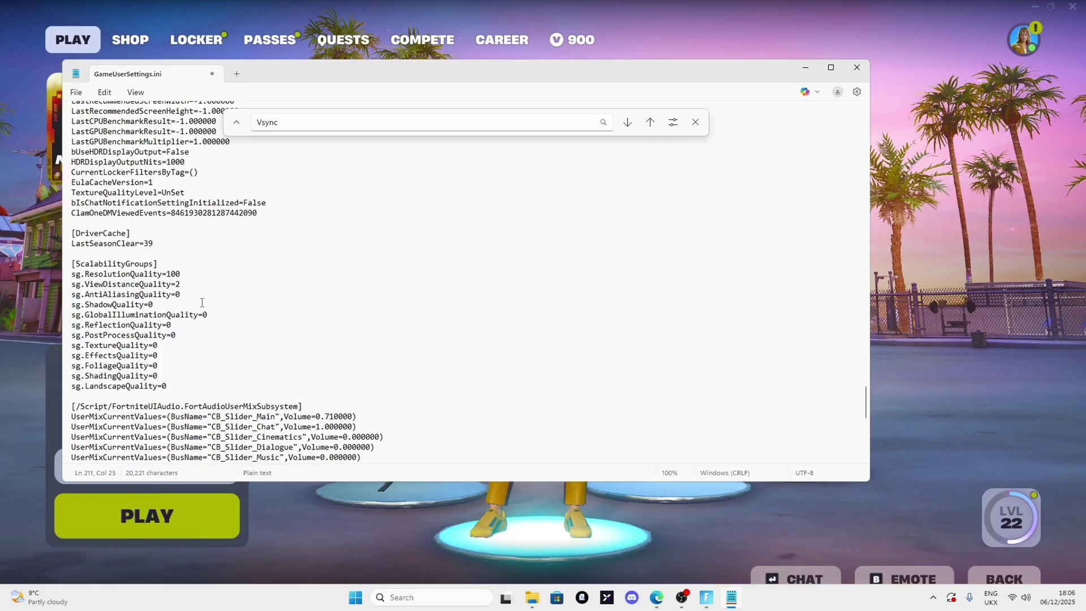
pyautogui.scroll(-10, 213, 268)
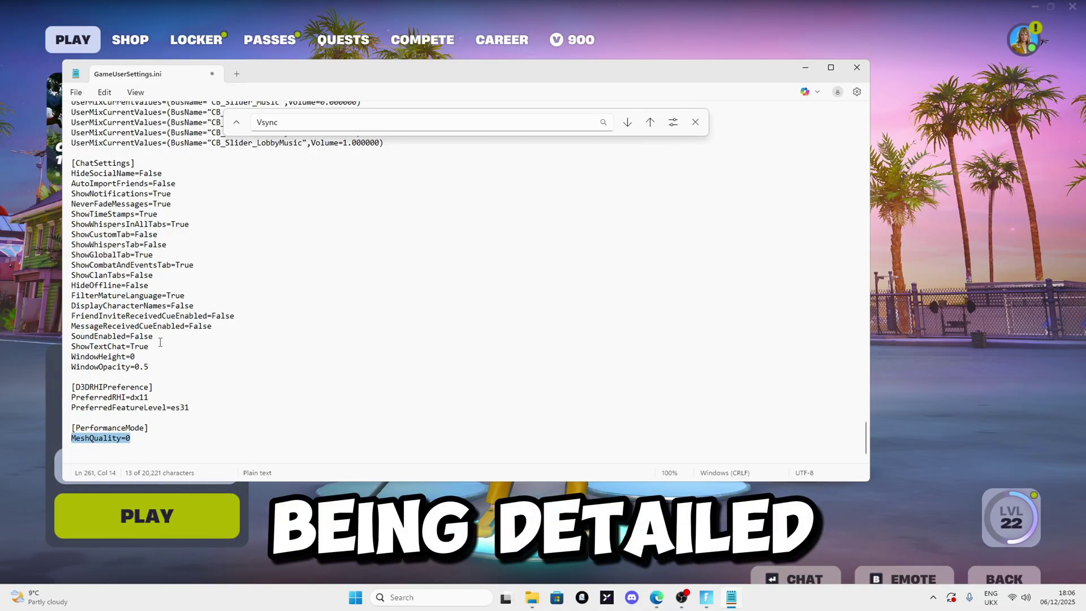
pyautogui.scroll(2, 160, 342)
pyautogui.scroll(-2, 255, 333)
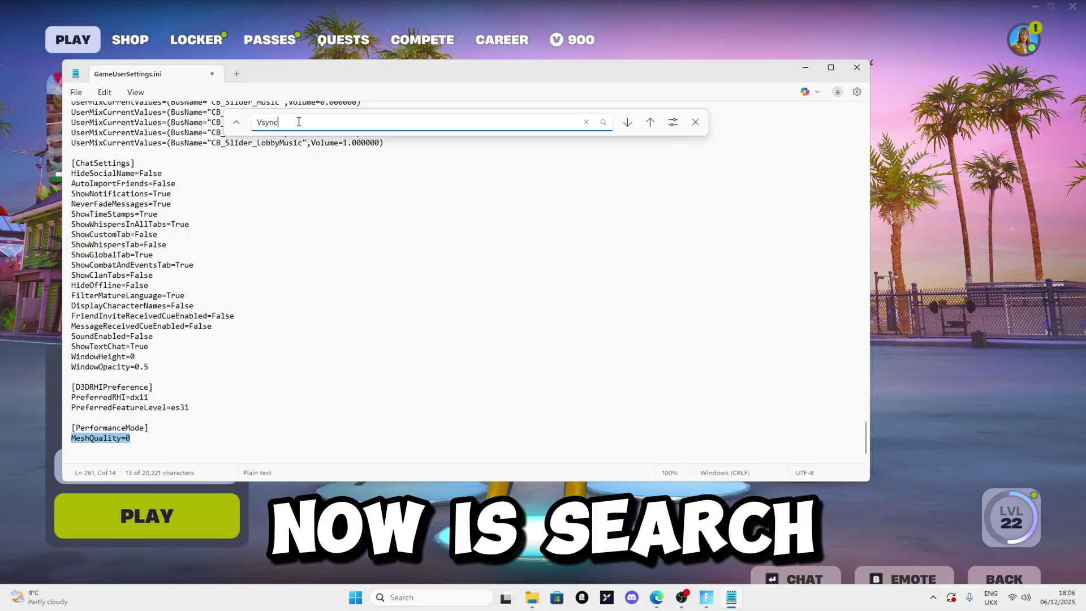
# - Search for 'latency' and check that bLatencyTweak1=False and LatencyTweak2=1
pyautogui.press('BackSpace')
pyautogui.press('BackSpace')
pyautogui.write('latenc')
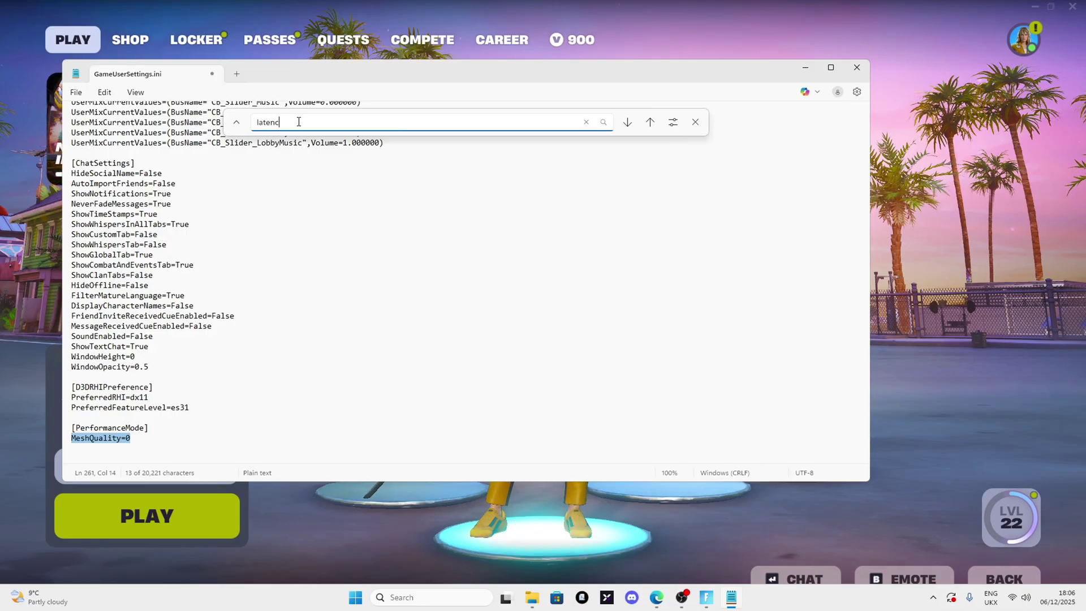
pyautogui.write('y')
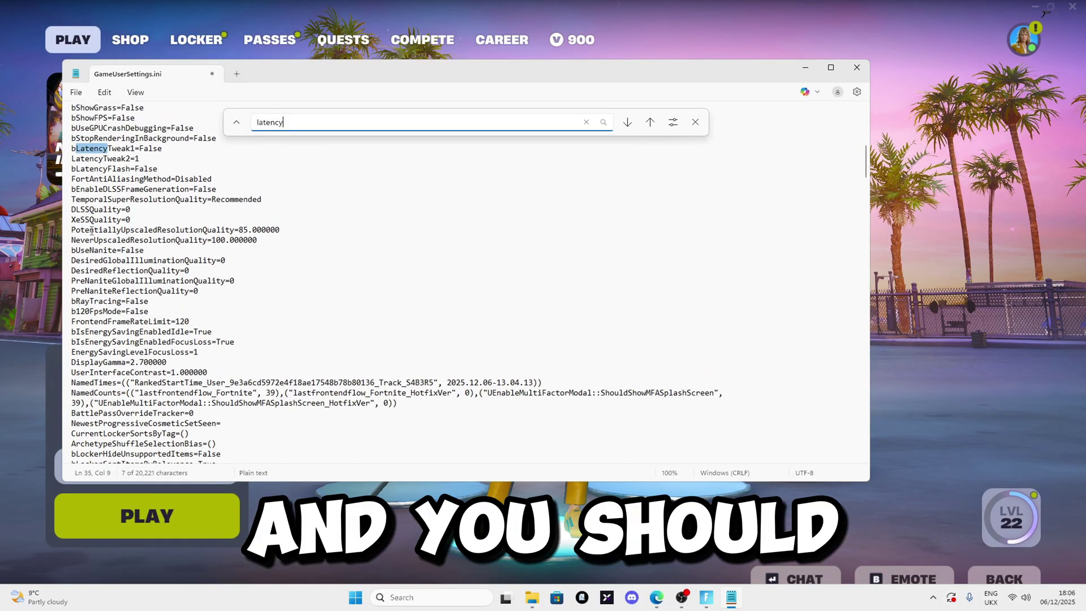
pyautogui.scroll(2, 74, 204)
pyautogui.click(95, 209)
pyautogui.tripleClick(97, 214)
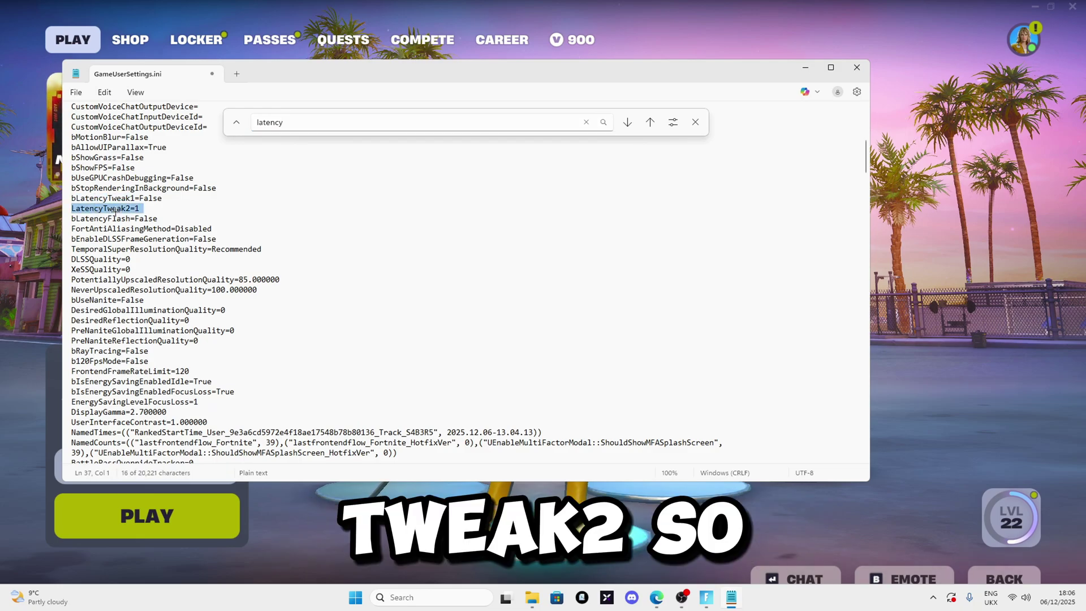
pyautogui.moveTo(166, 198); pyautogui.dragTo(91, 195)
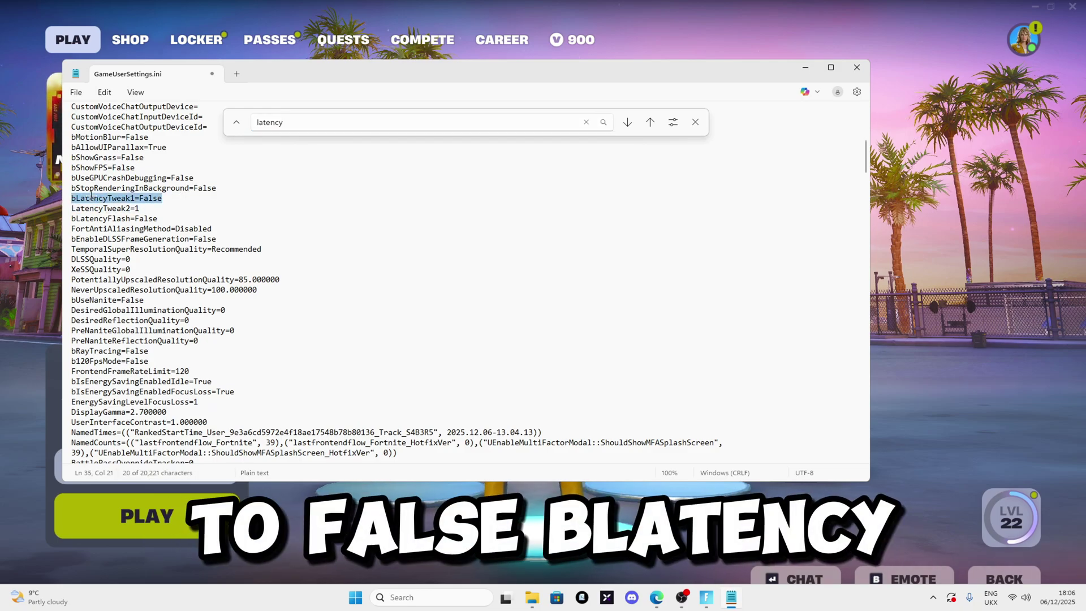
pyautogui.click(100, 208)
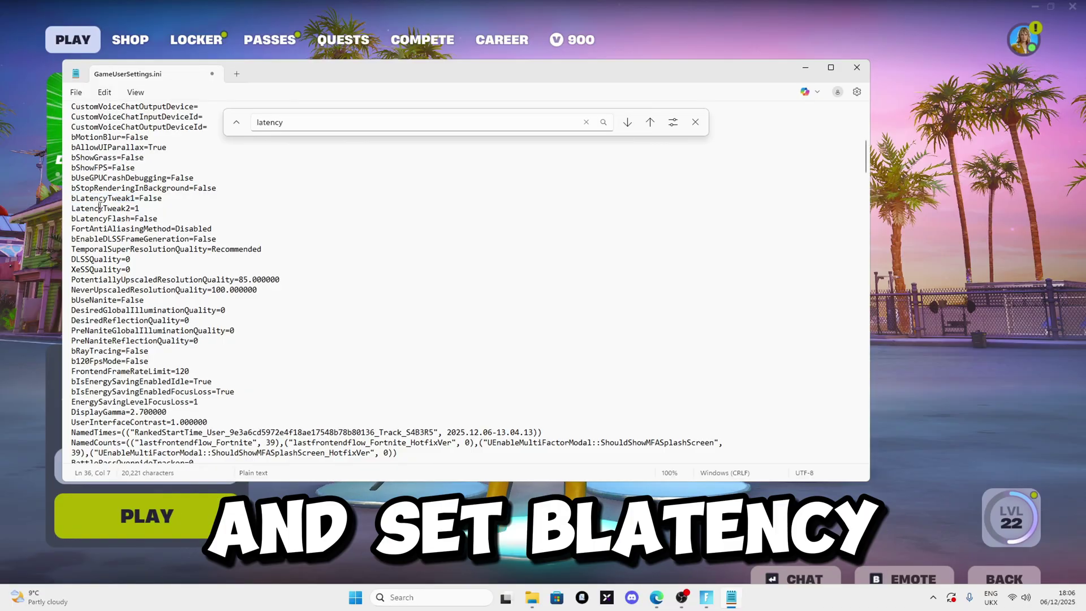
pyautogui.click(153, 211)
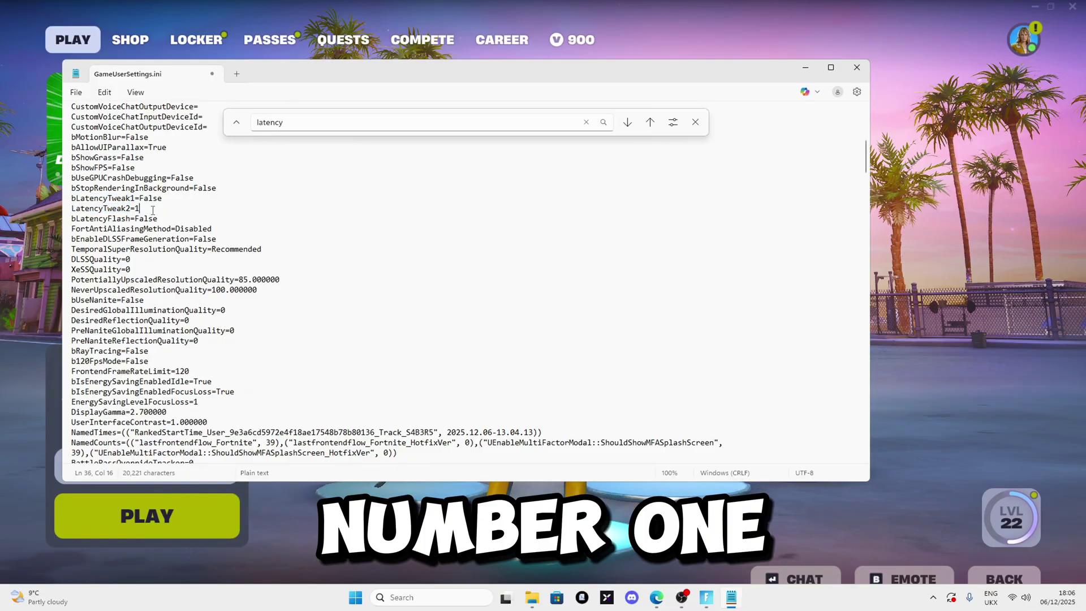
# - Save GameUserSettings.ini from the File menu
pyautogui.scroll(5, 99, 145)
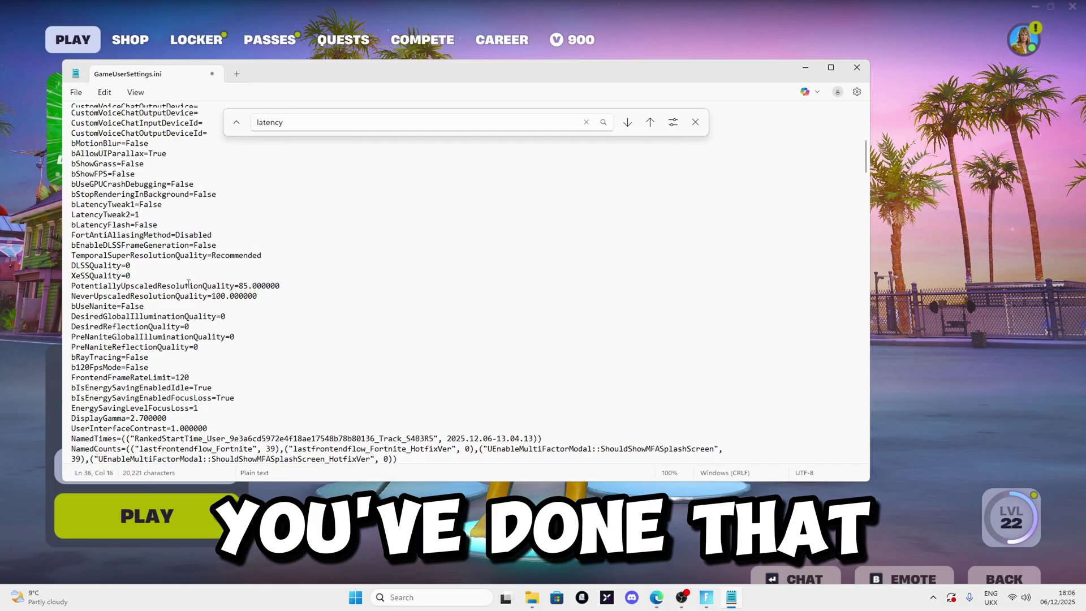
pyautogui.scroll(1, 99, 144)
pyautogui.click(76, 92)
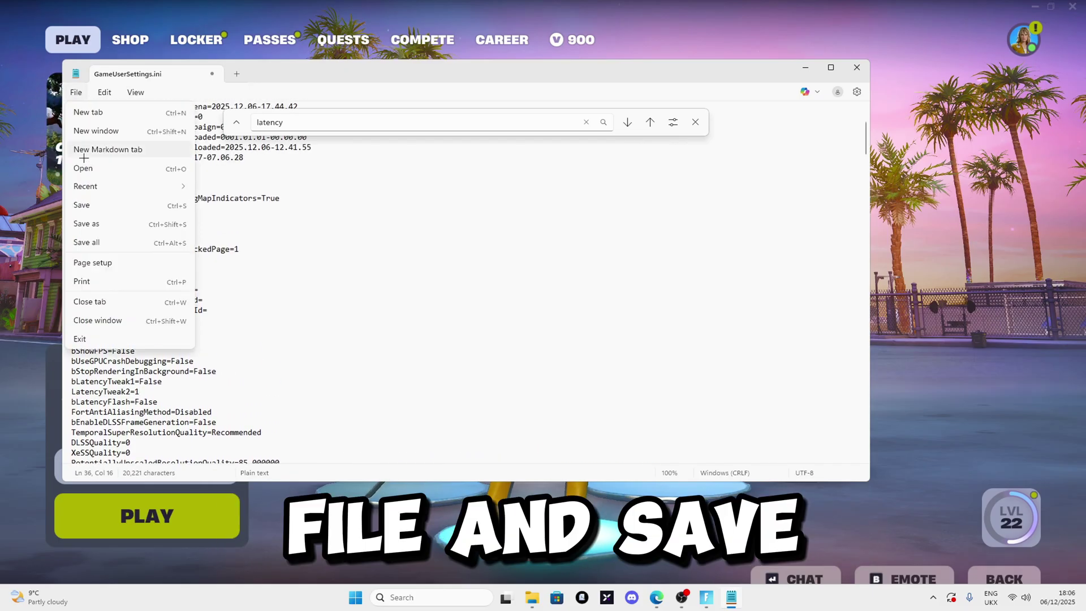
pyautogui.click(90, 206)
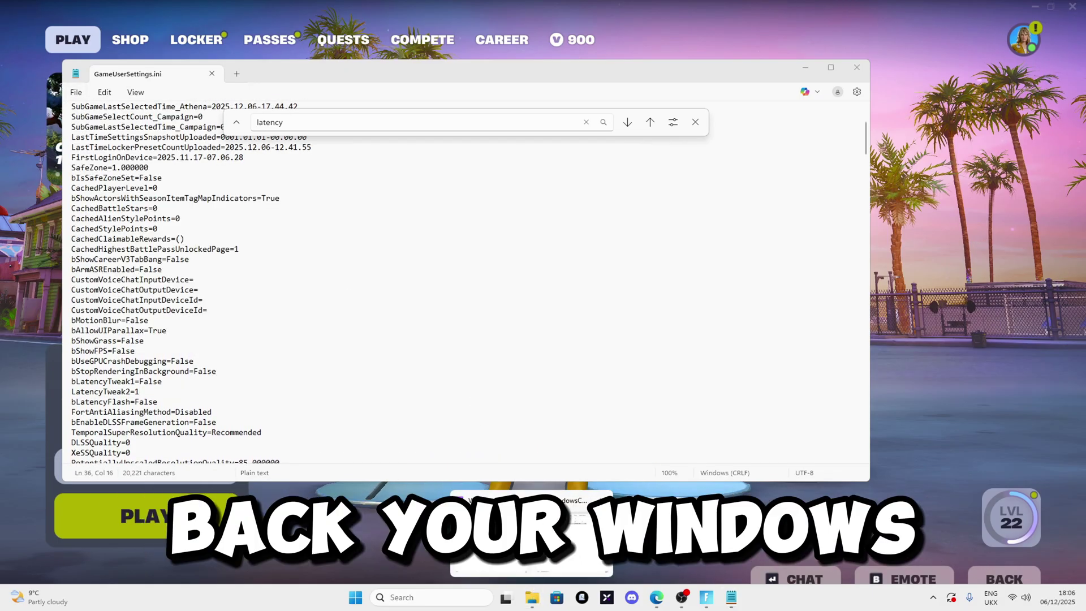
# - Tick Read-only in GameUserSettings.ini's Properties and apply it
pyautogui.click(532, 575)
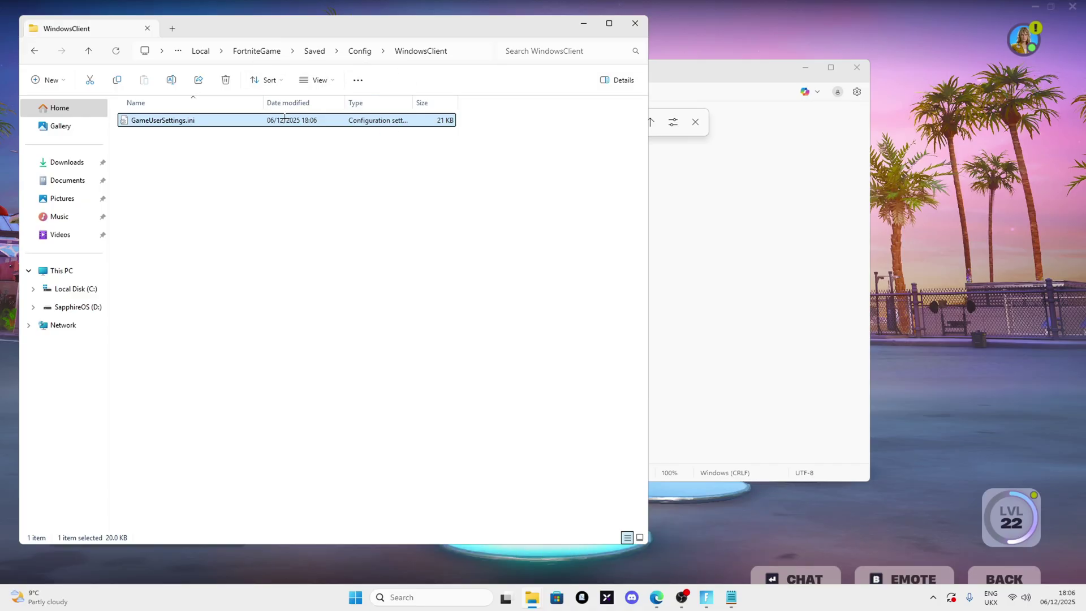
pyautogui.rightClick(208, 119)
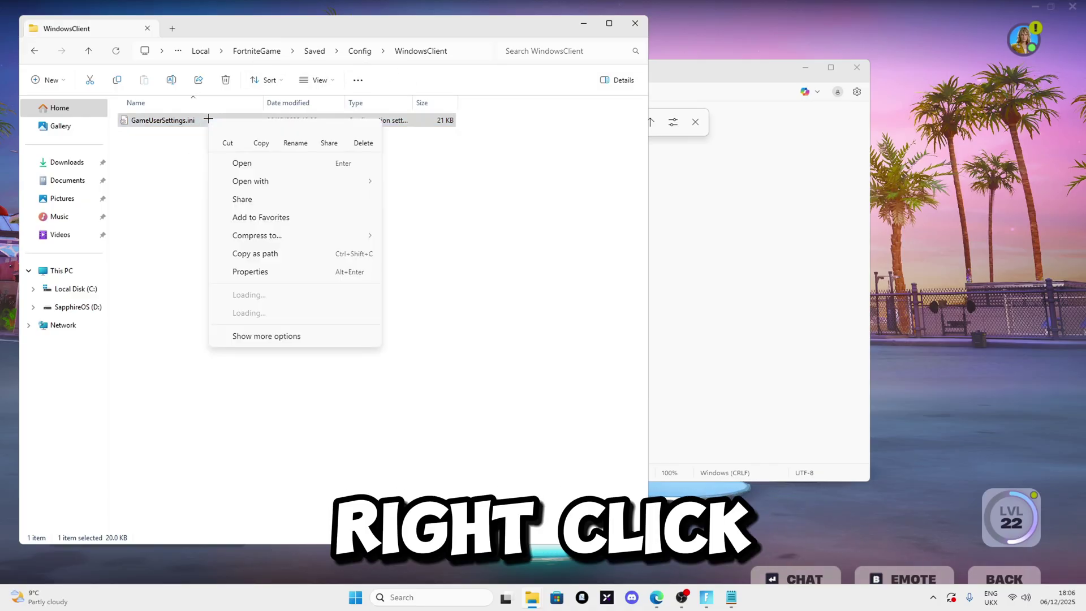
pyautogui.click(259, 271)
pyautogui.click(278, 332)
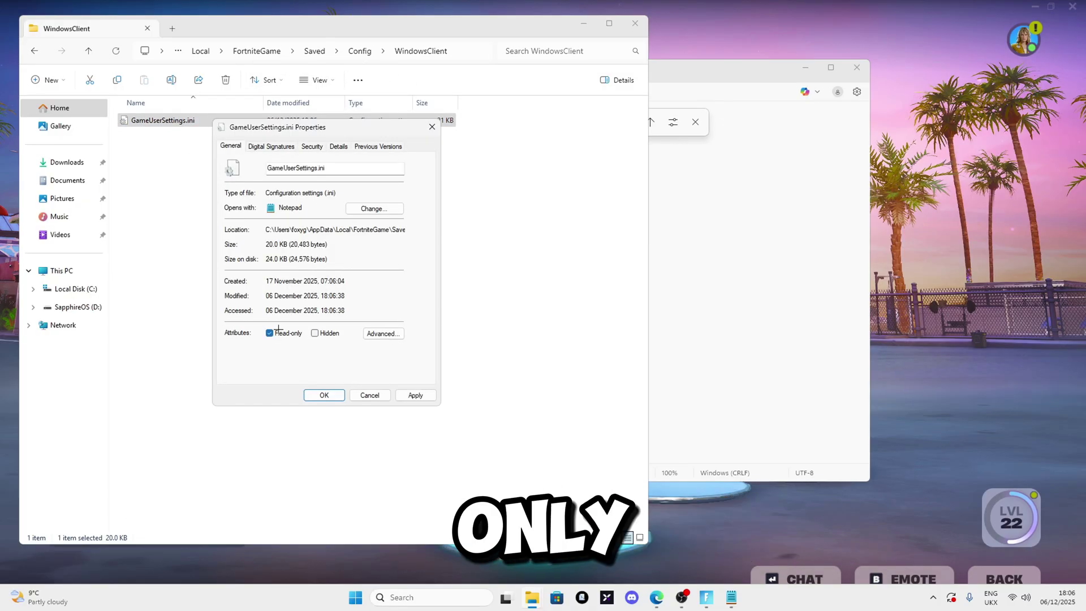
pyautogui.click(415, 395)
pyautogui.click(324, 394)
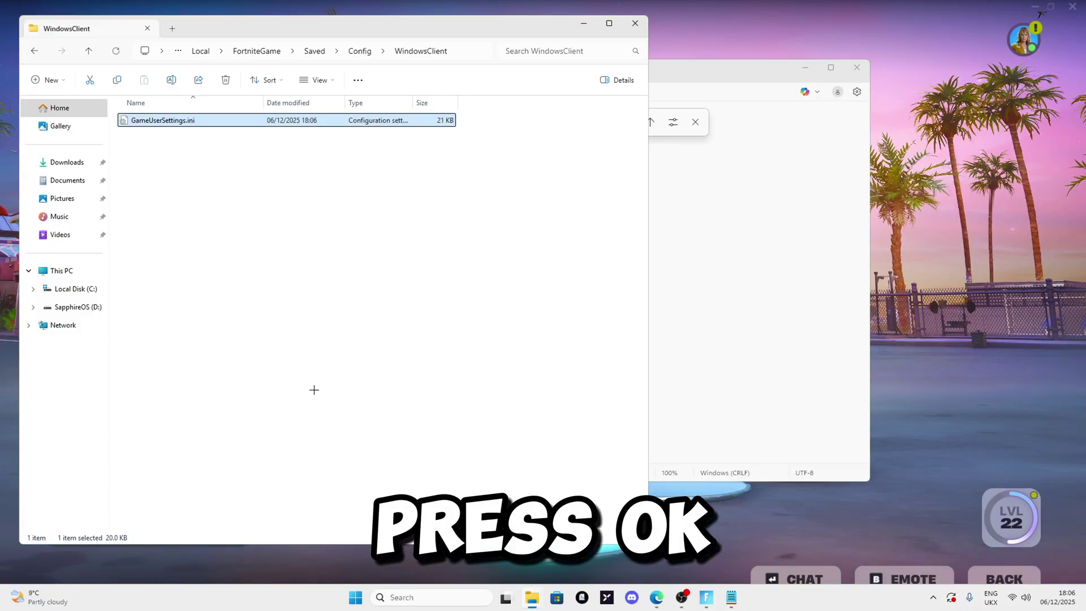